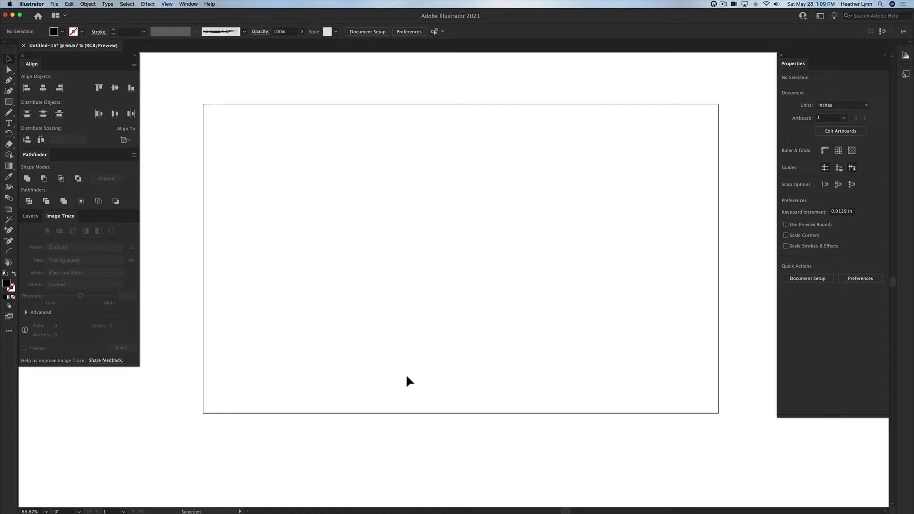
# Step: Open 1_Font Samples_All.ai from the HB's Designs folder and look over the name samples
pyautogui.press('super+o')
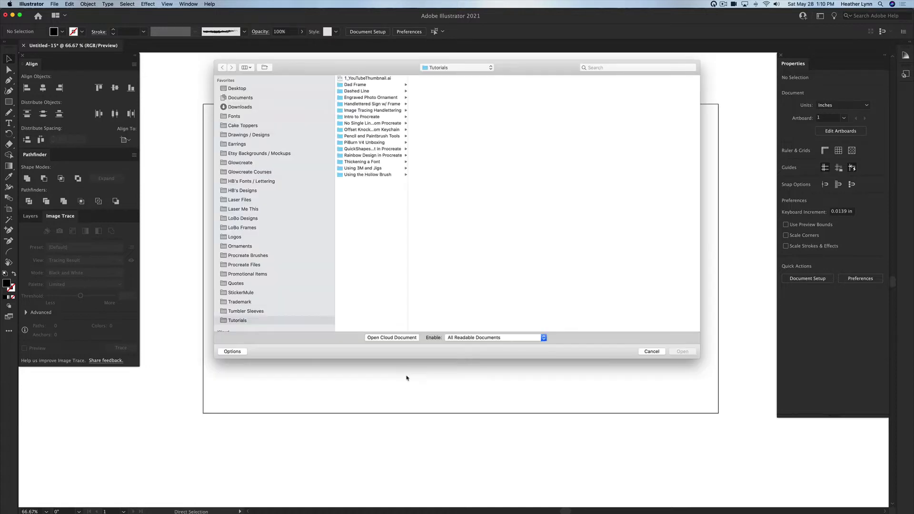
pyautogui.click(242, 191)
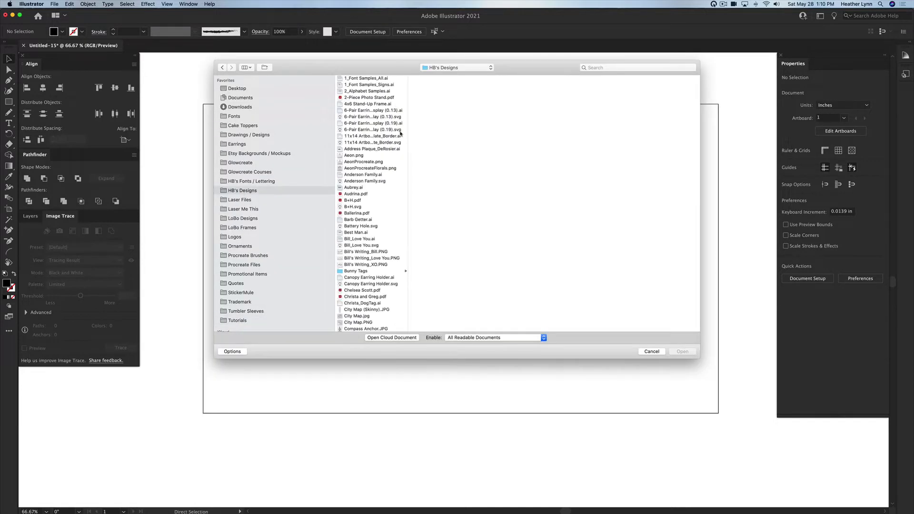
pyautogui.doubleClick(380, 79)
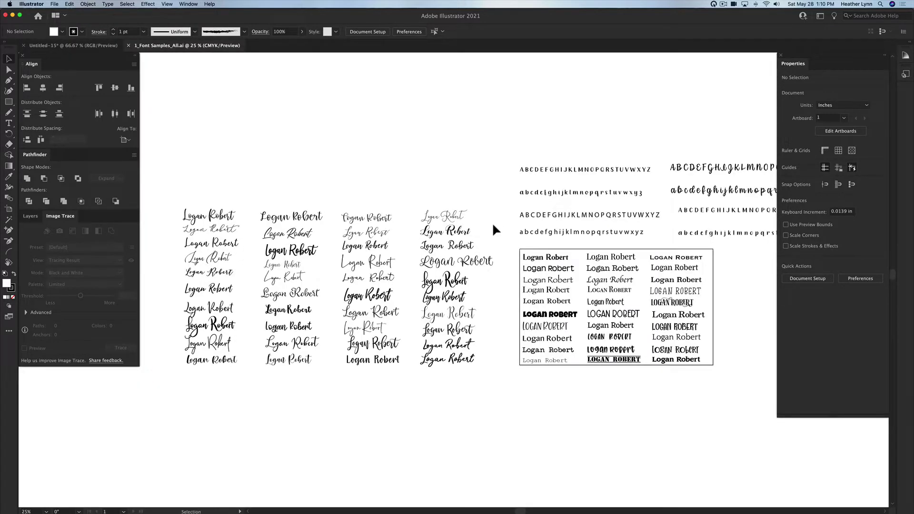
pyautogui.hscroll(5, 492, 222)
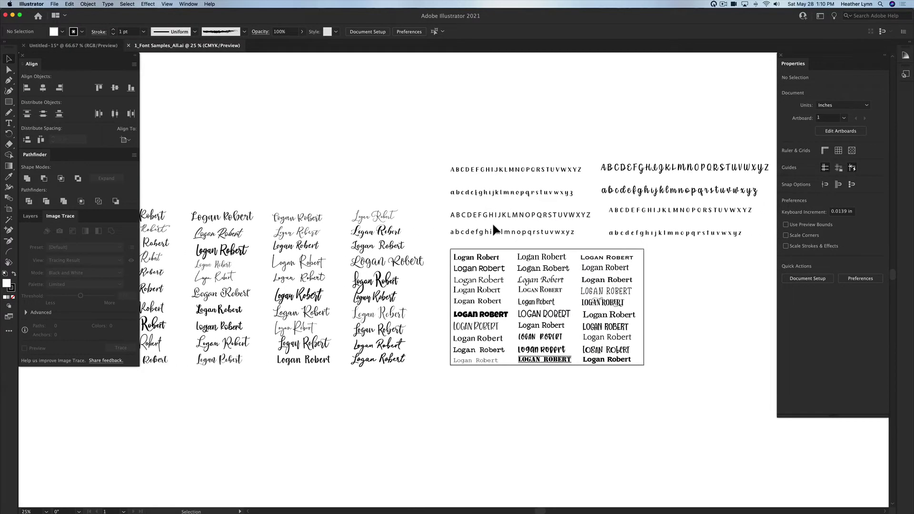
pyautogui.hscroll(-3, 492, 222)
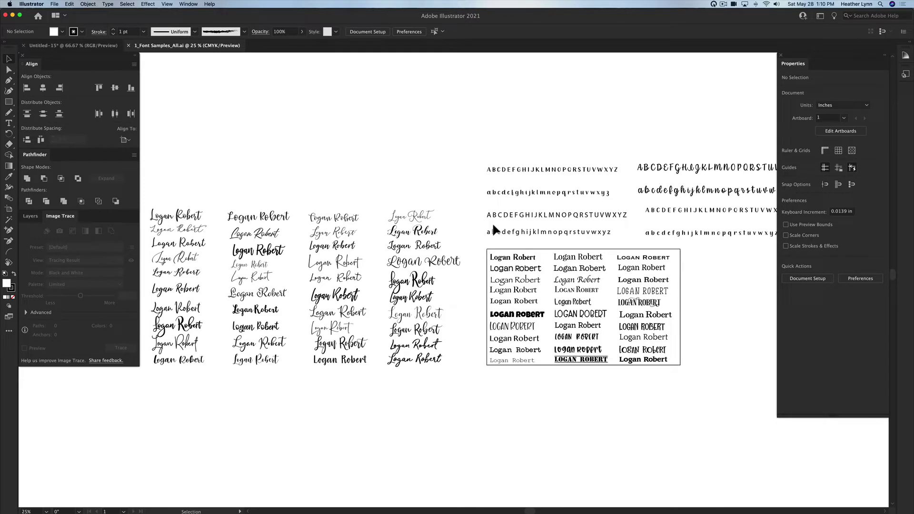
pyautogui.hscroll(-2, 492, 222)
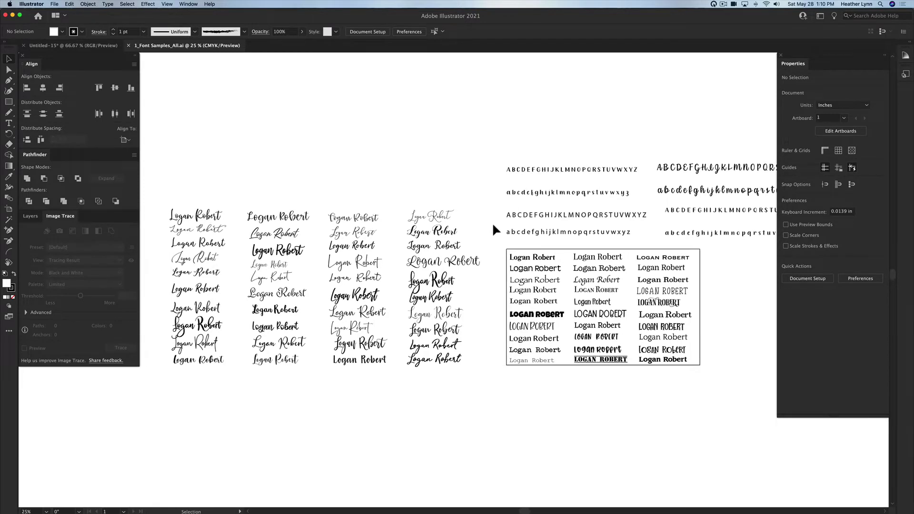
pyautogui.hscroll(1, 492, 221)
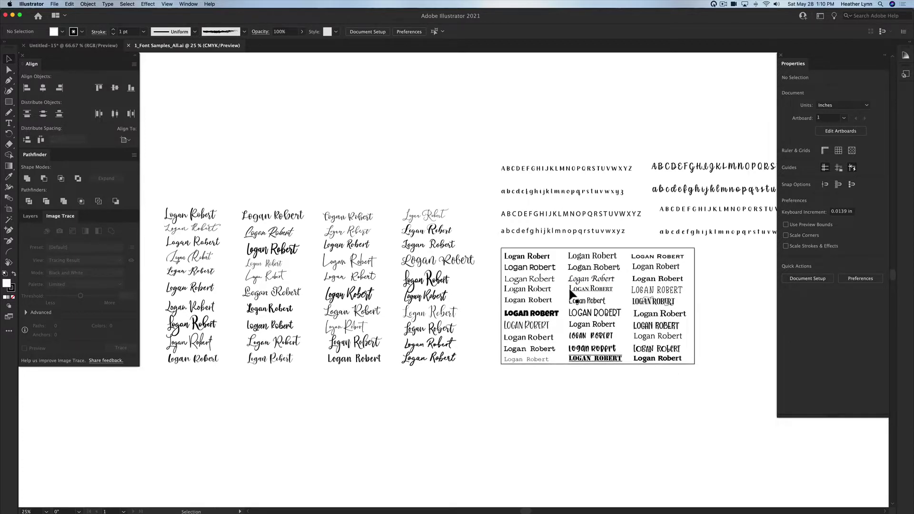
pyautogui.scroll(-2, 571, 292)
pyautogui.hscroll(-2, 571, 292)
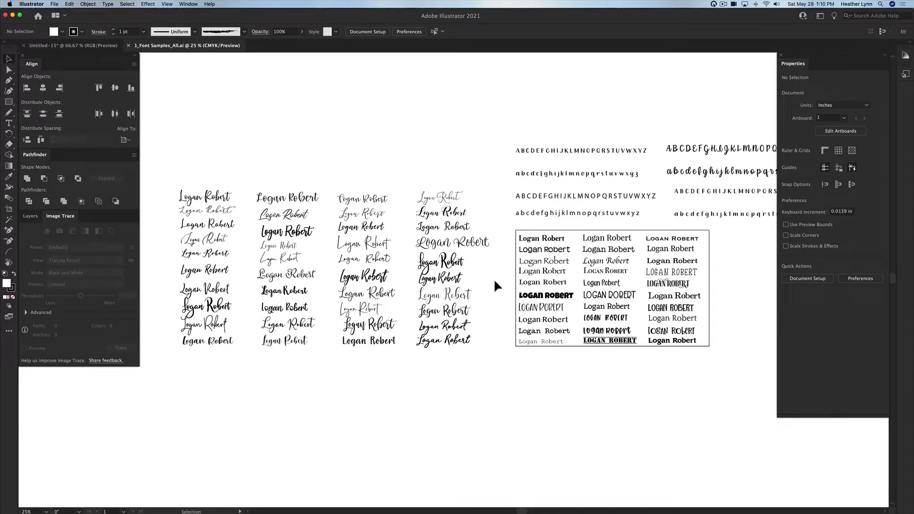
pyautogui.click(71, 5)
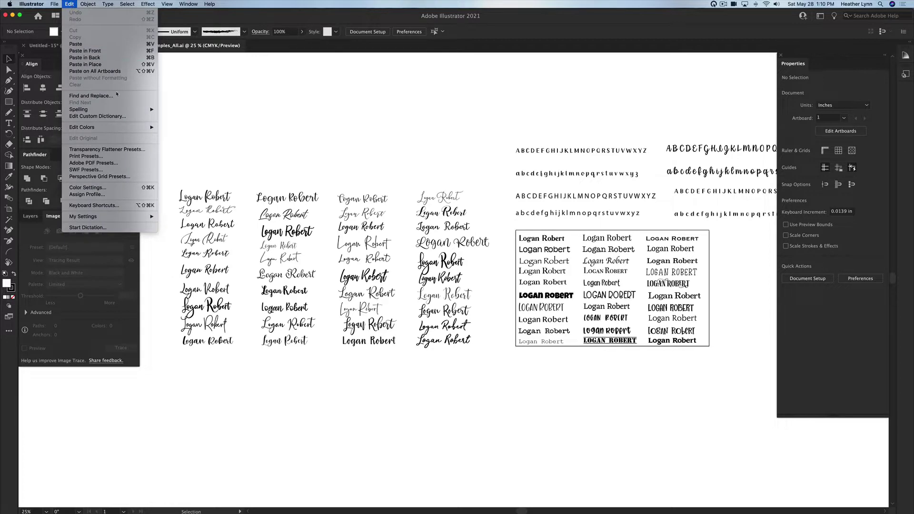
pyautogui.click(90, 96)
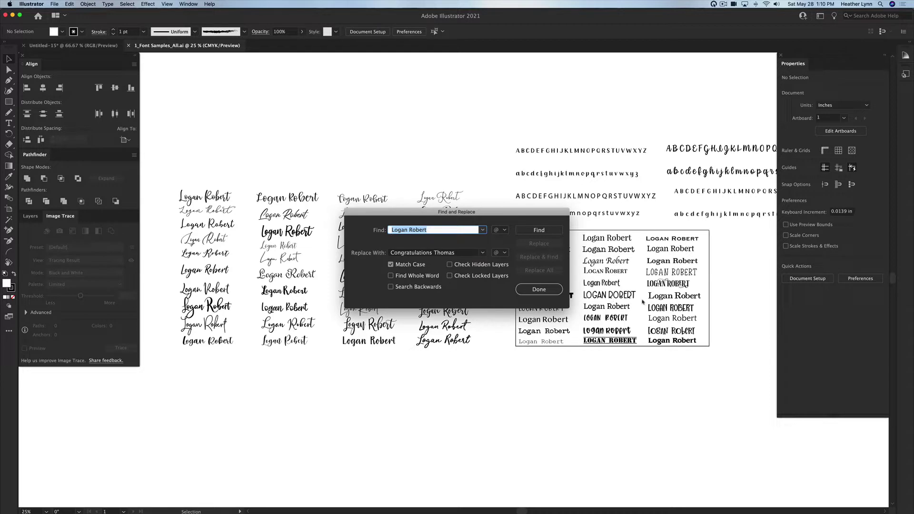
pyautogui.click(423, 257)
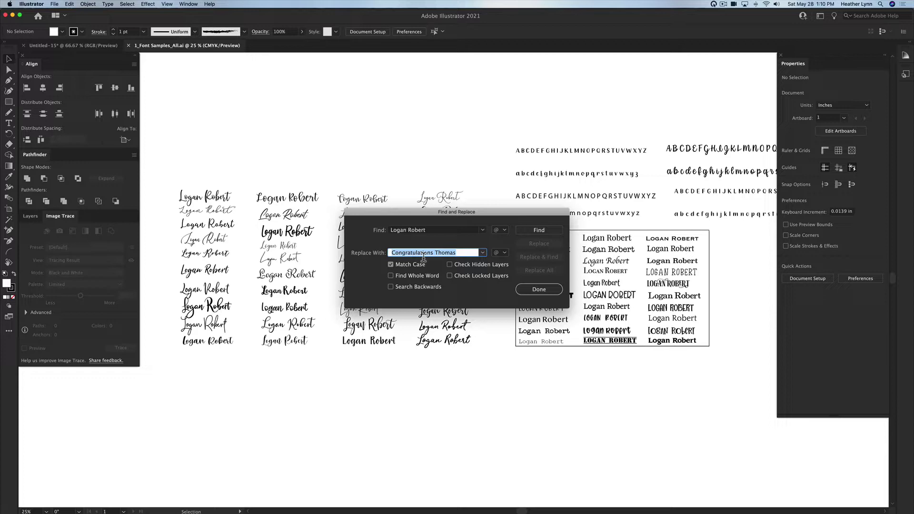
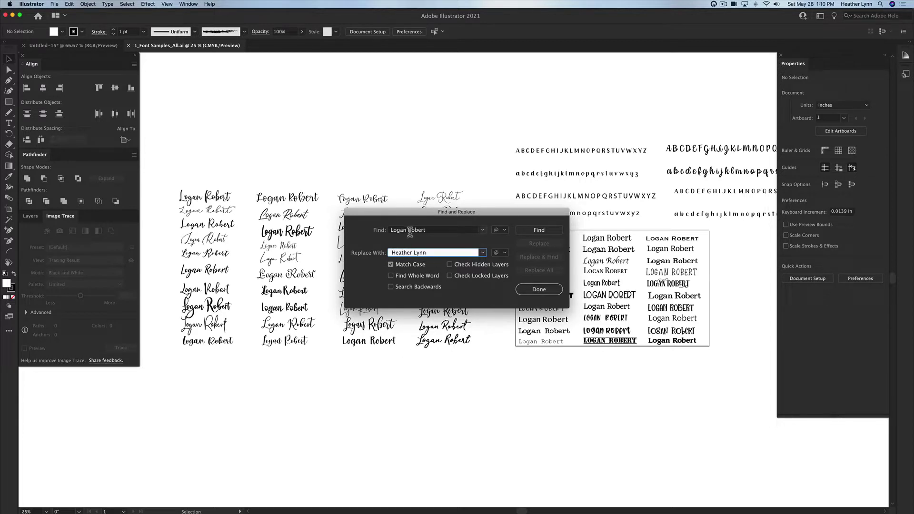
pyautogui.click(539, 230)
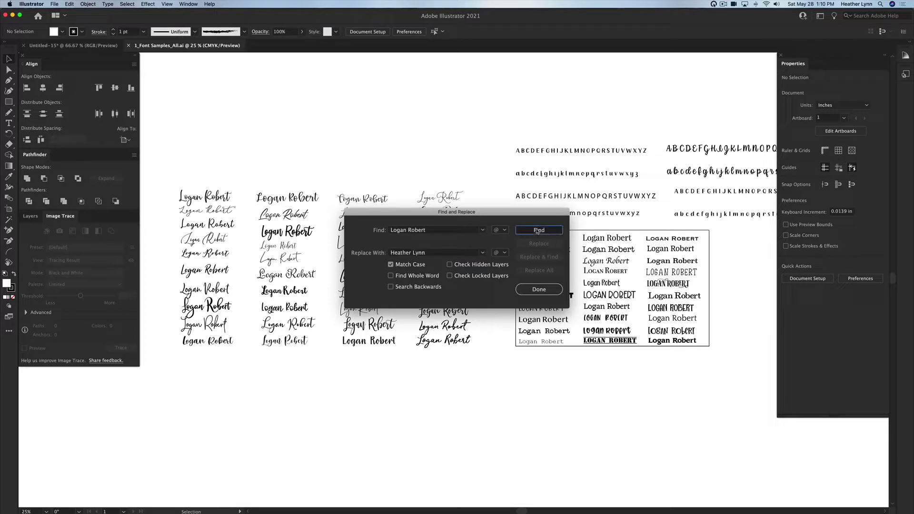
pyautogui.click(541, 270)
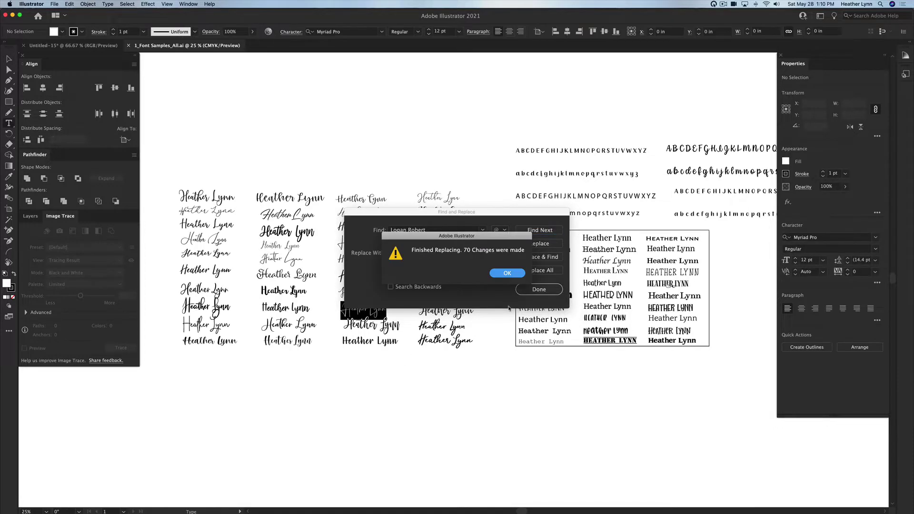
pyautogui.click(508, 269)
pyautogui.click(539, 289)
pyautogui.keyDown('super'); pyautogui.click(512, 381); pyautogui.keyUp('super')
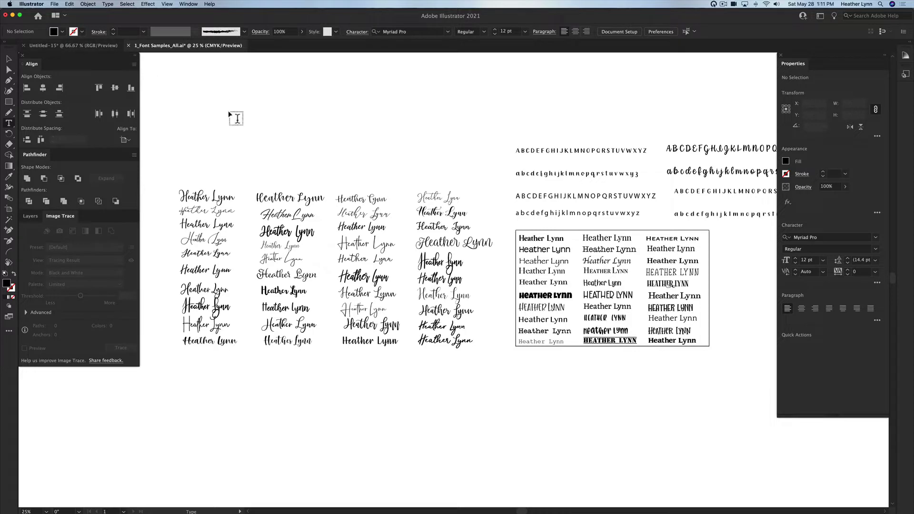
# Step: Create a new 20 × 12 in document and fit the artboard in the window
pyautogui.press('super+n')
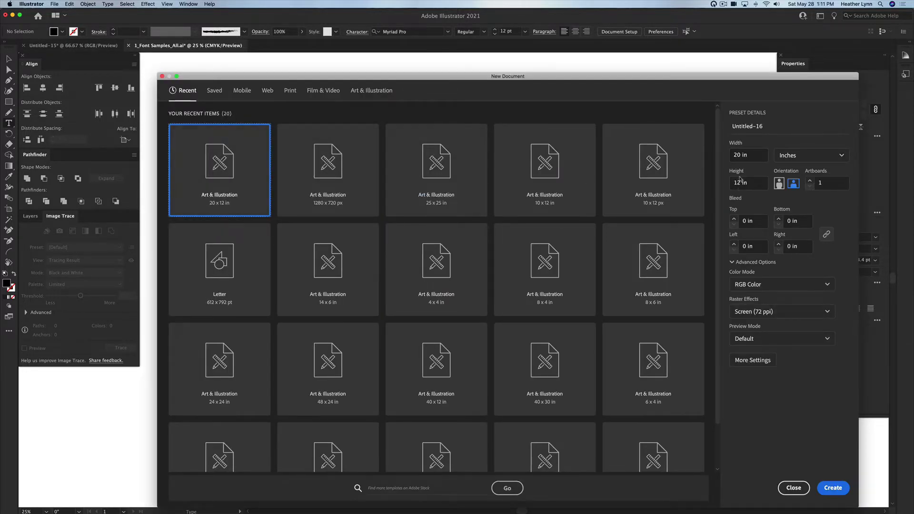
pyautogui.press('Escape')
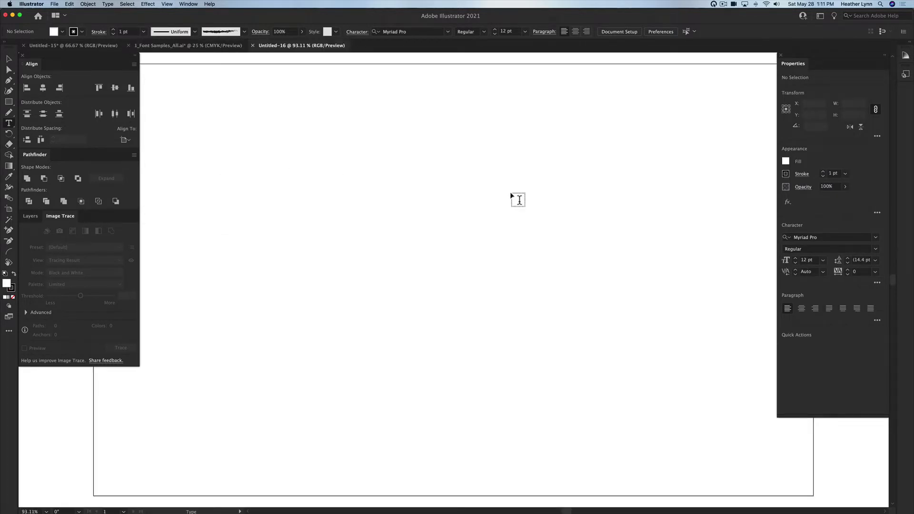
pyautogui.press('super+0')
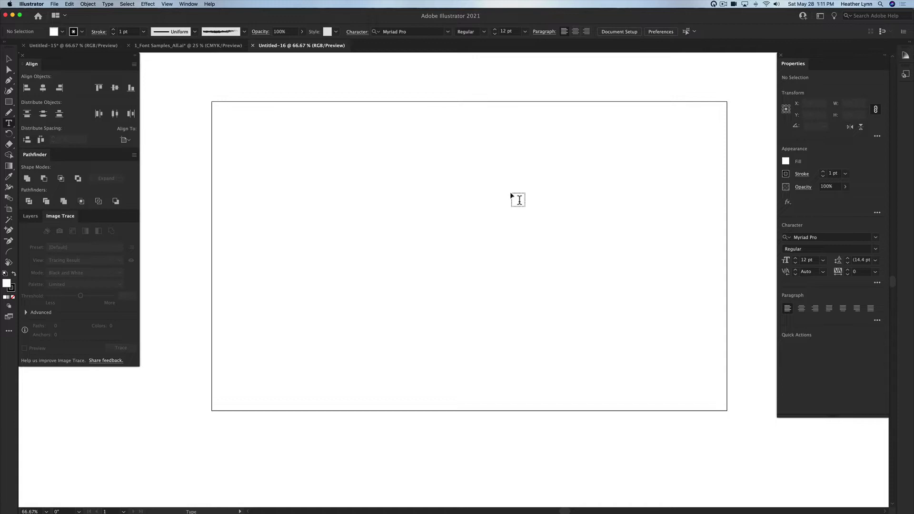
pyautogui.press('v')
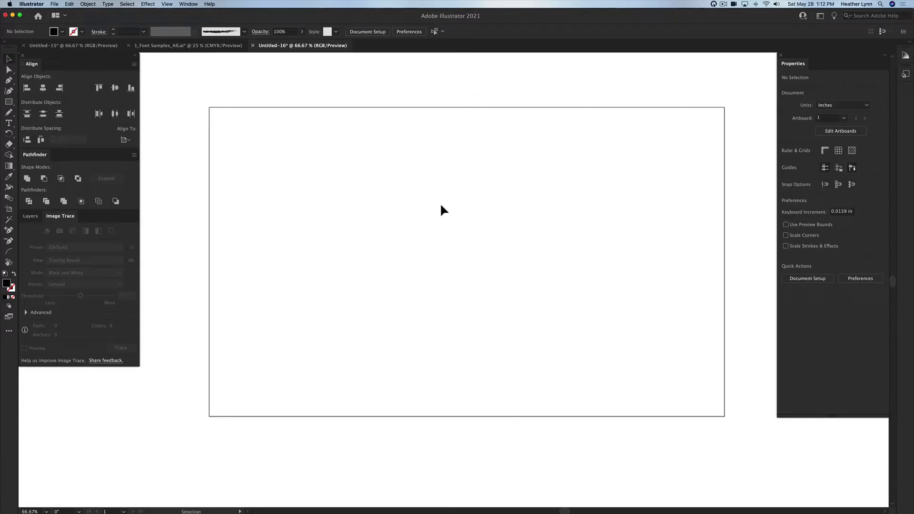
# Step: Preset the Type tool to Chin up Buttercup at 48 pt
pyautogui.press('t')
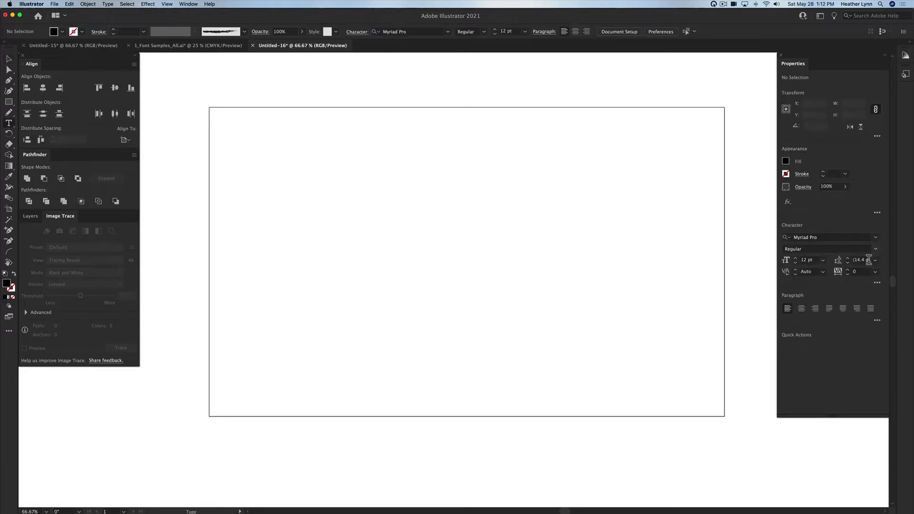
pyautogui.click(823, 260)
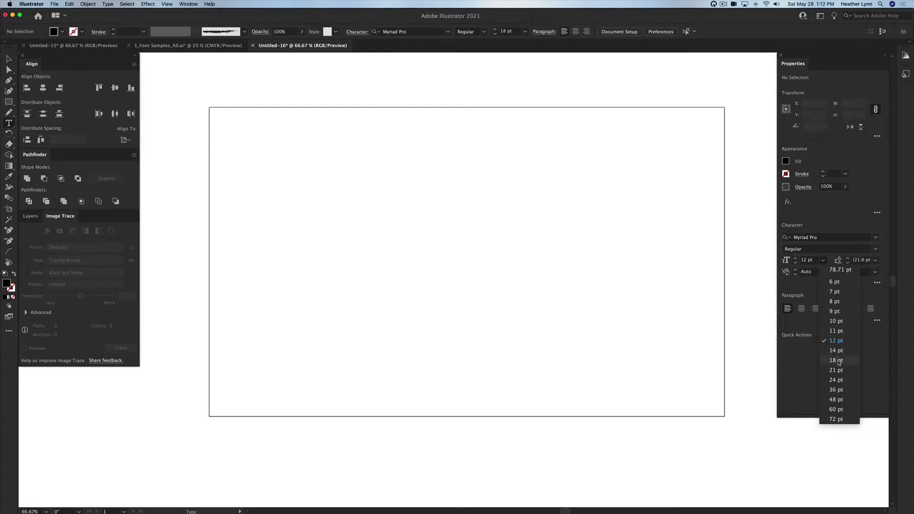
pyautogui.click(836, 399)
pyautogui.click(835, 239)
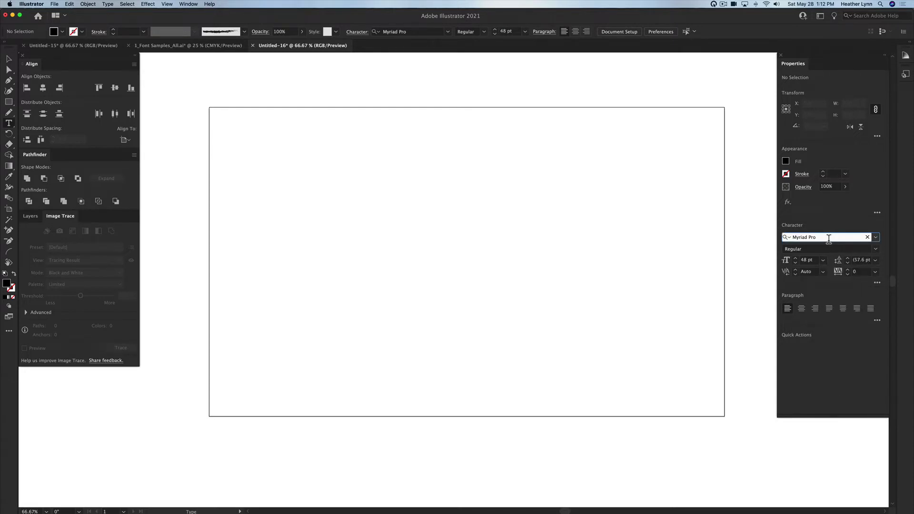
pyautogui.write('chin')
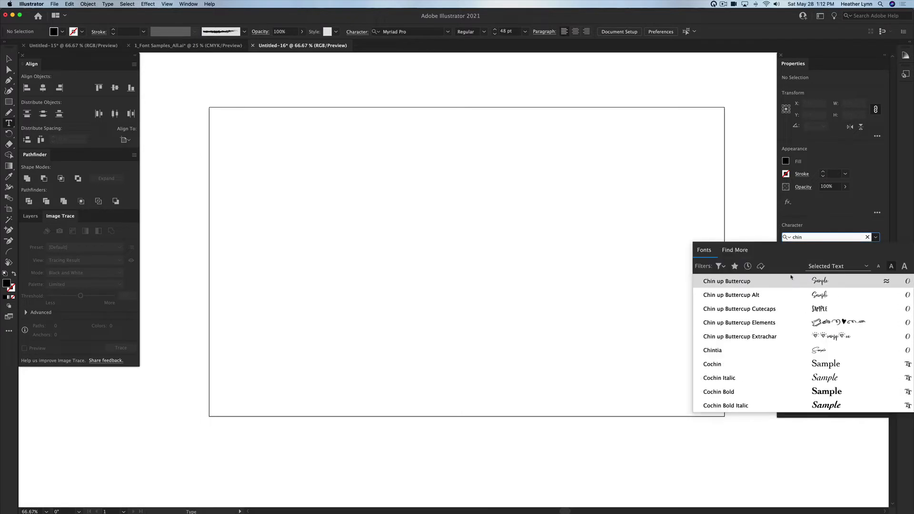
pyautogui.click(795, 283)
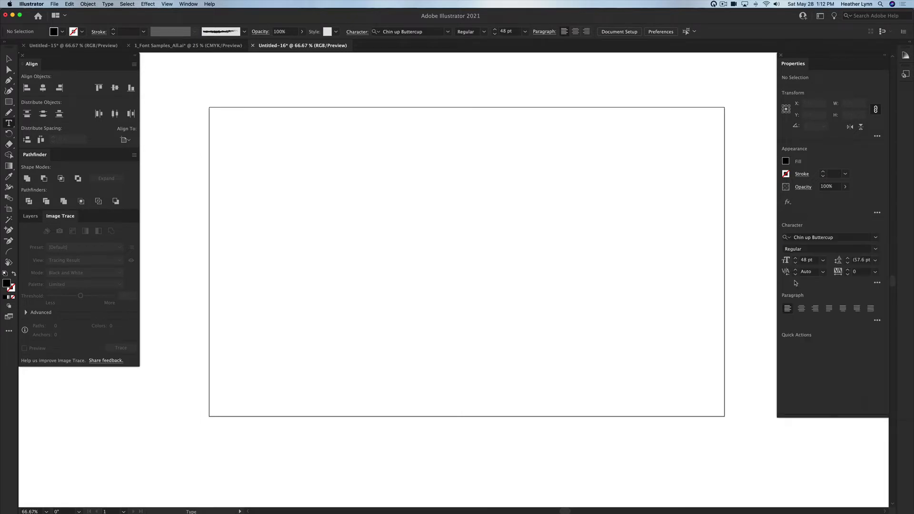
pyautogui.click(398, 234)
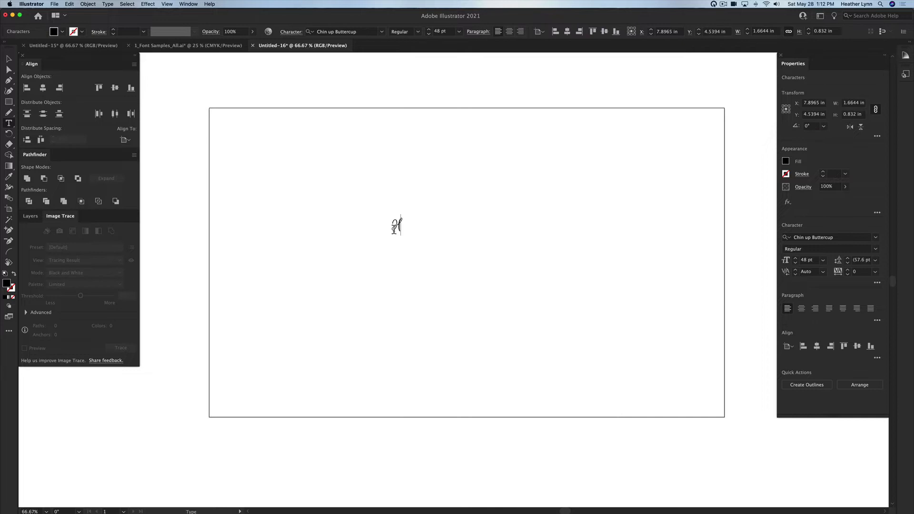
pyautogui.keyDown('super'); pyautogui.click(637, 229); pyautogui.keyUp('super')
# Step: Enlarge the text to about 13.1 in wide and move it toward the artboard centre
pyautogui.press('v')
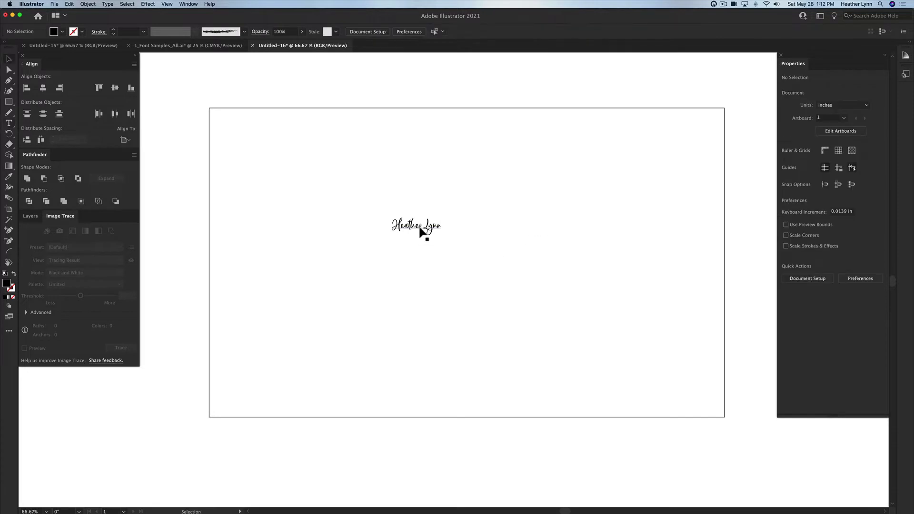
pyautogui.click(419, 226)
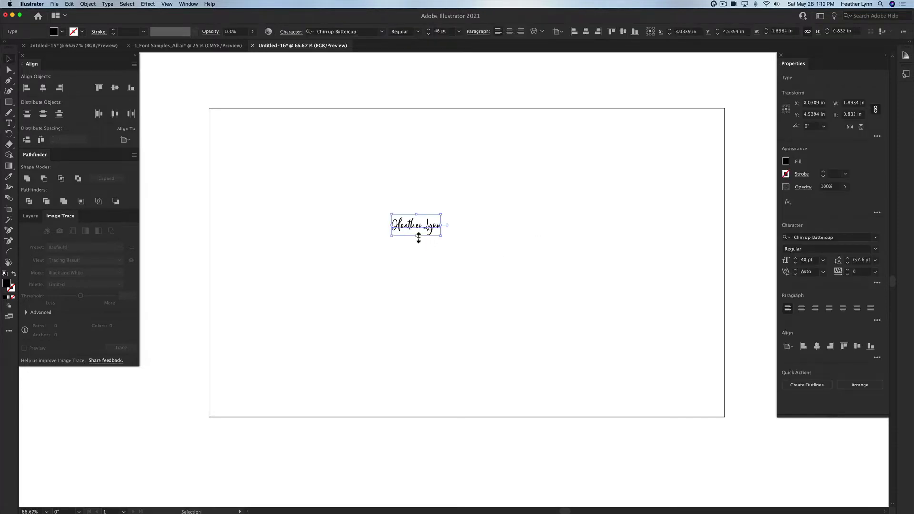
pyautogui.moveTo(418, 235); pyautogui.dragTo(446, 370)
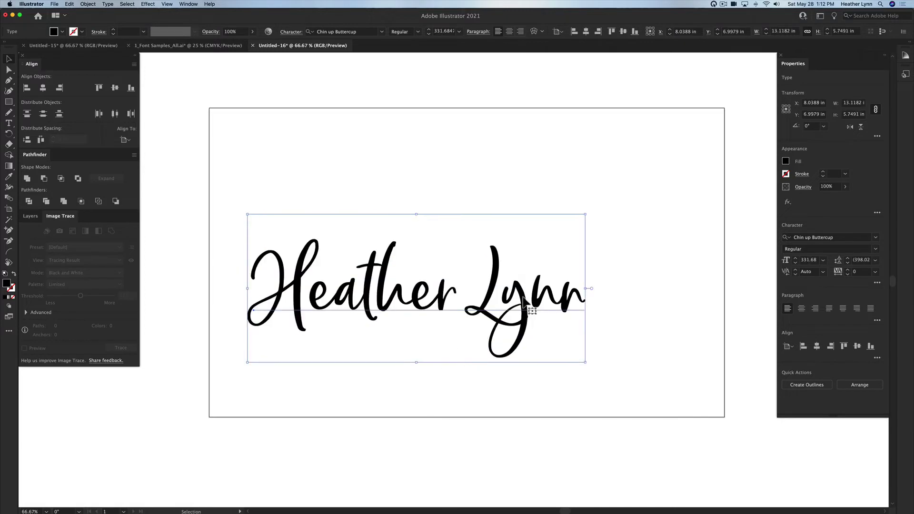
pyautogui.moveTo(521, 297); pyautogui.dragTo(577, 259)
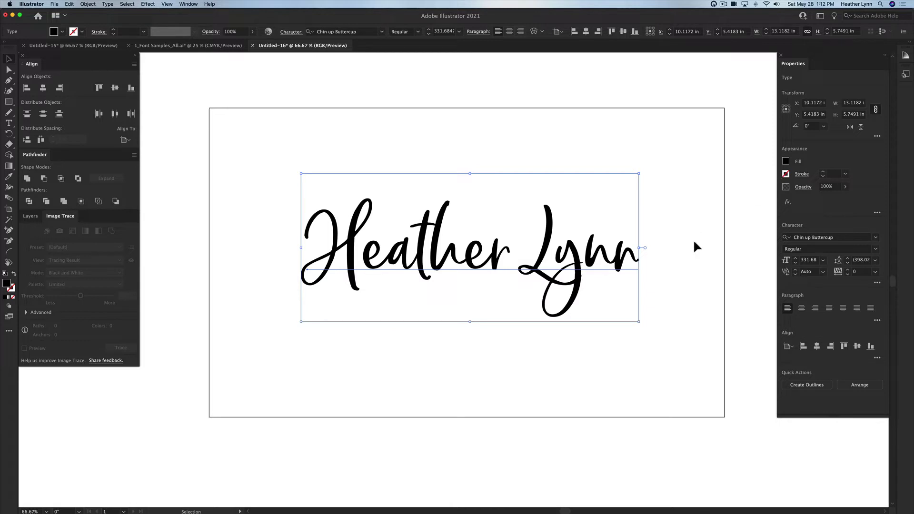
pyautogui.moveTo(675, 302); pyautogui.dragTo(583, 261)
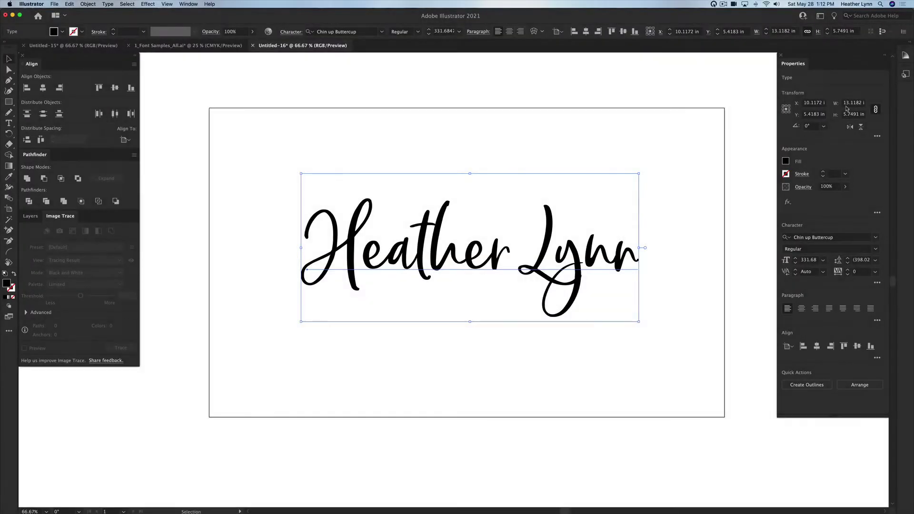
pyautogui.click(850, 102)
pyautogui.write('18')
pyautogui.press('Return')
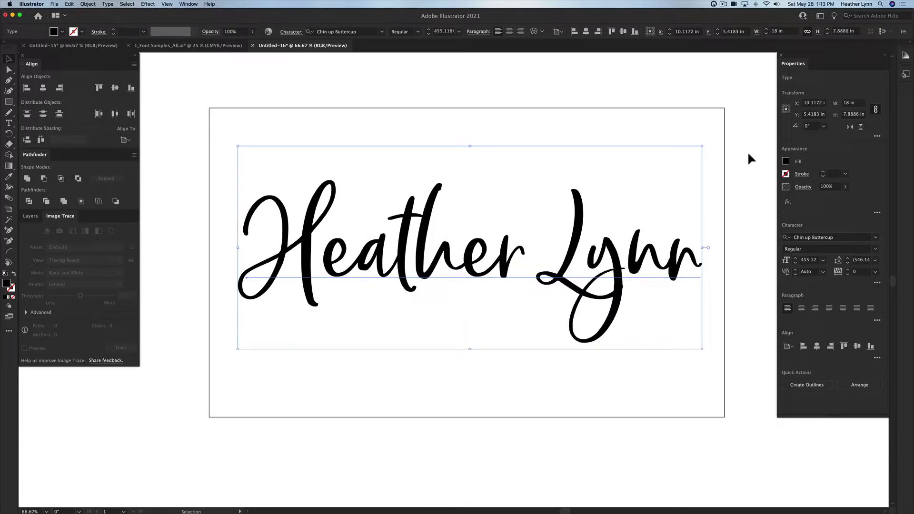
pyautogui.click(748, 150)
pyautogui.click(432, 198)
pyautogui.click(739, 273)
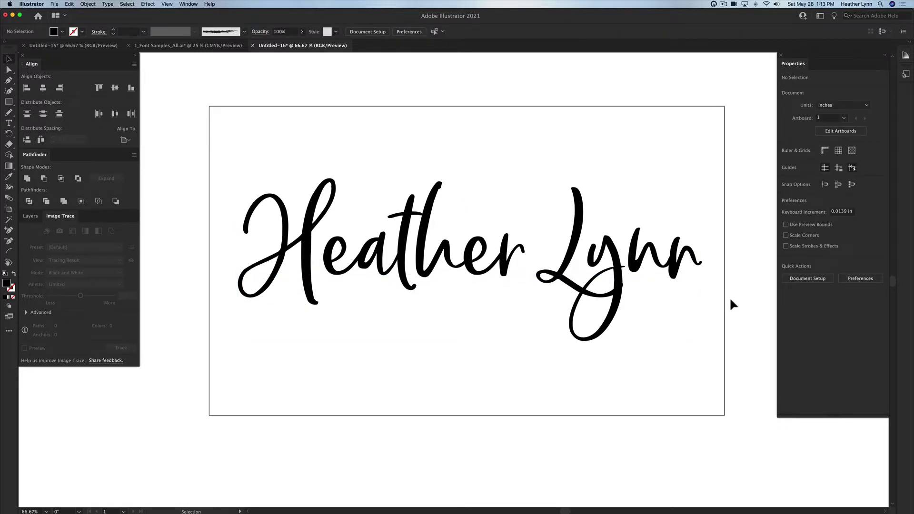
pyautogui.click(642, 246)
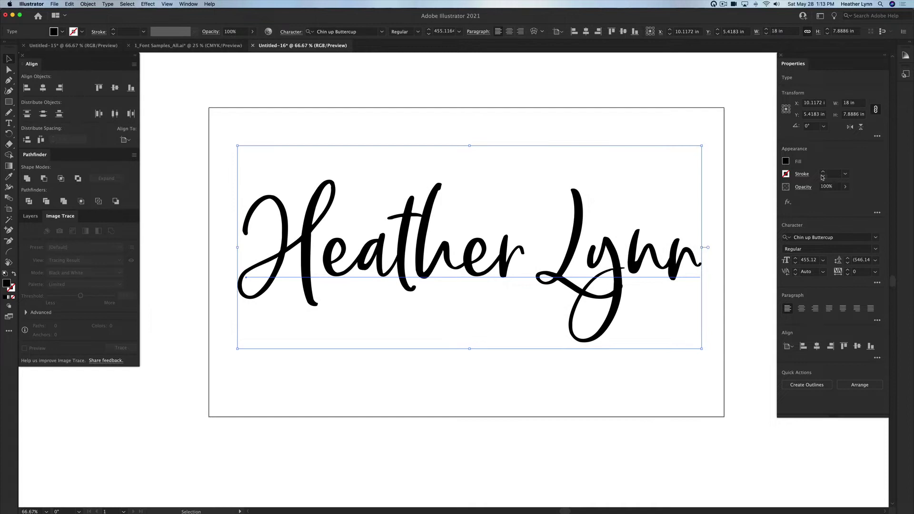
pyautogui.click(845, 175)
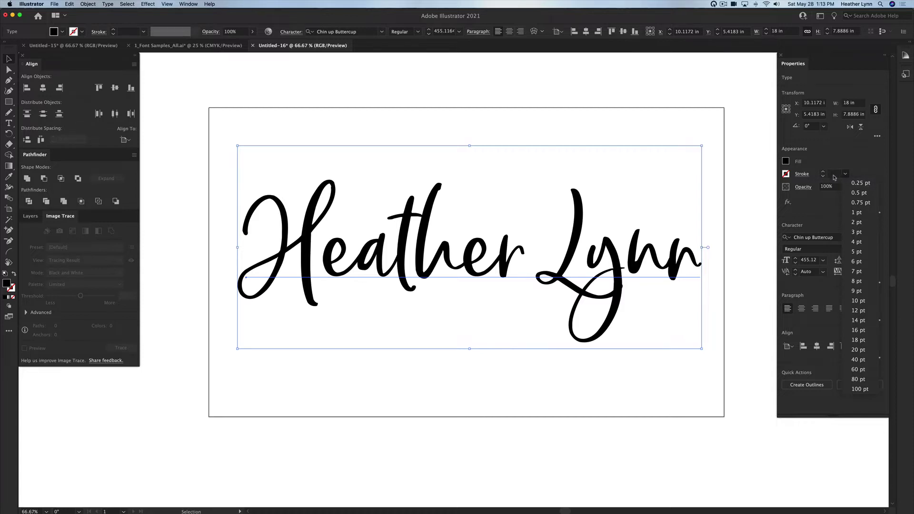
pyautogui.click(862, 243)
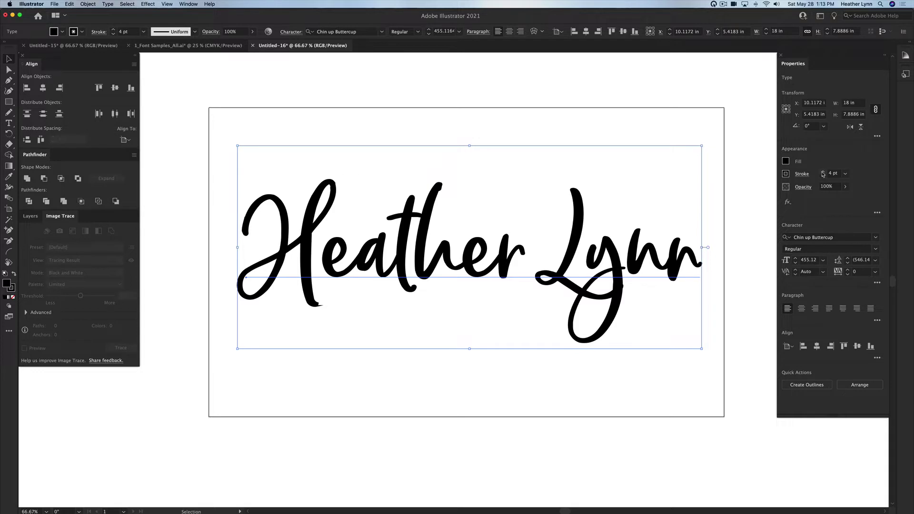
pyautogui.click(823, 172)
pyautogui.click(823, 172)
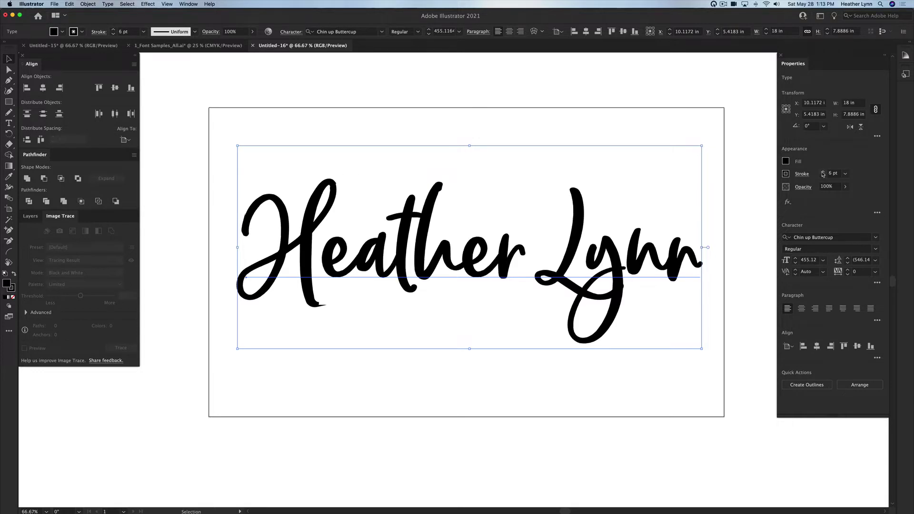
pyautogui.click(823, 172)
pyautogui.click(823, 173)
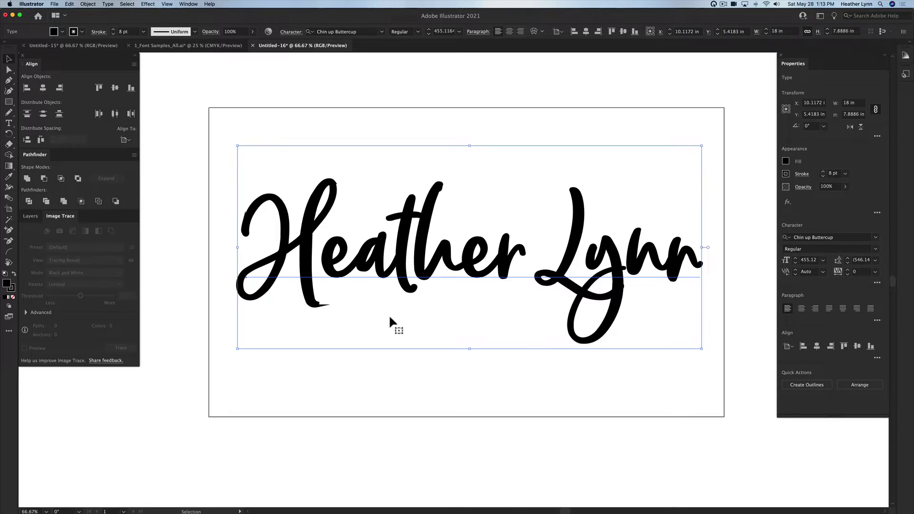
pyautogui.click(823, 172)
pyautogui.click(823, 172)
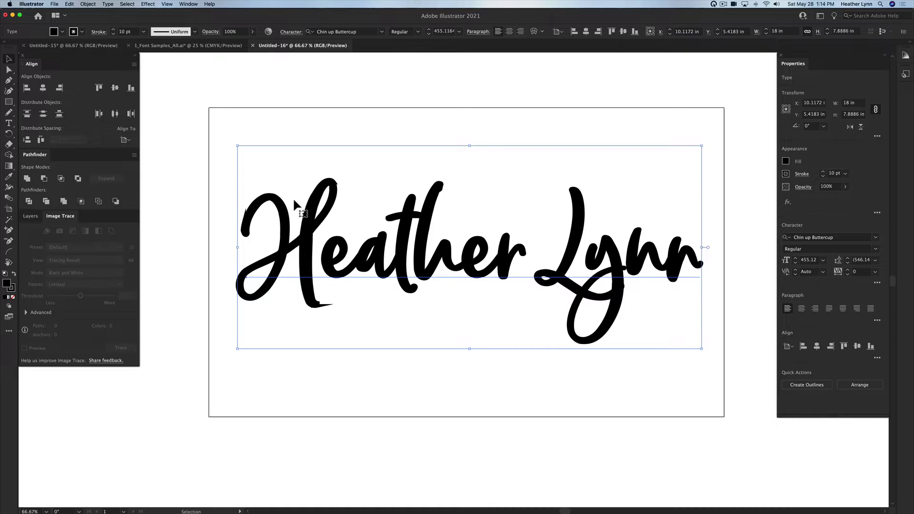
pyautogui.click(554, 383)
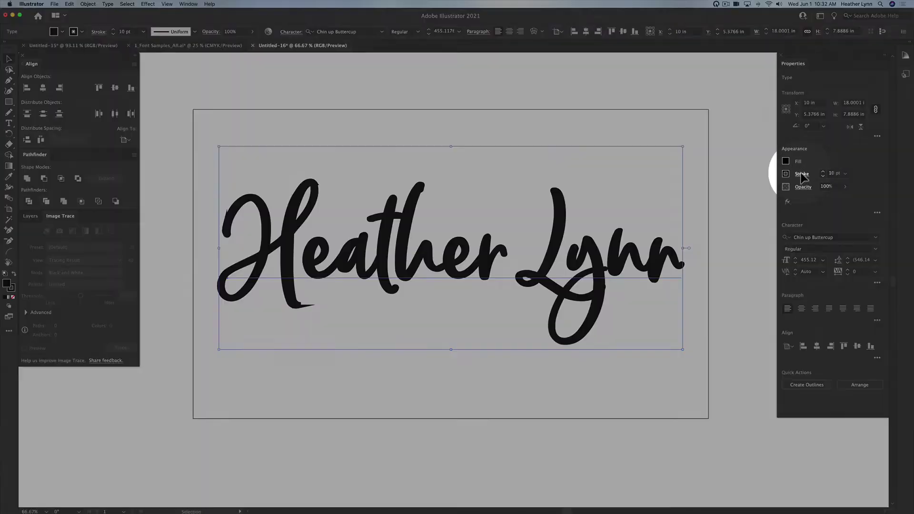
# Step: In the Stroke panel, try Round Join and settle on Miter Join
pyautogui.click(802, 176)
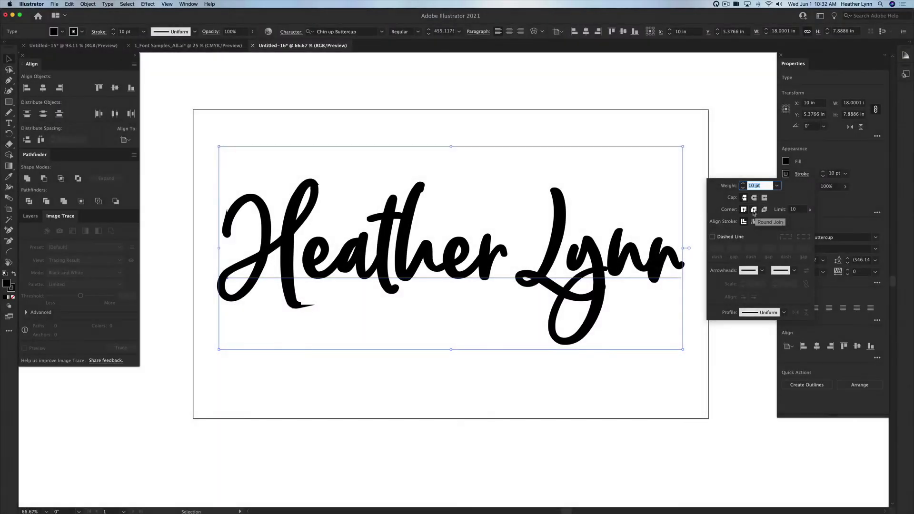
pyautogui.click(754, 211)
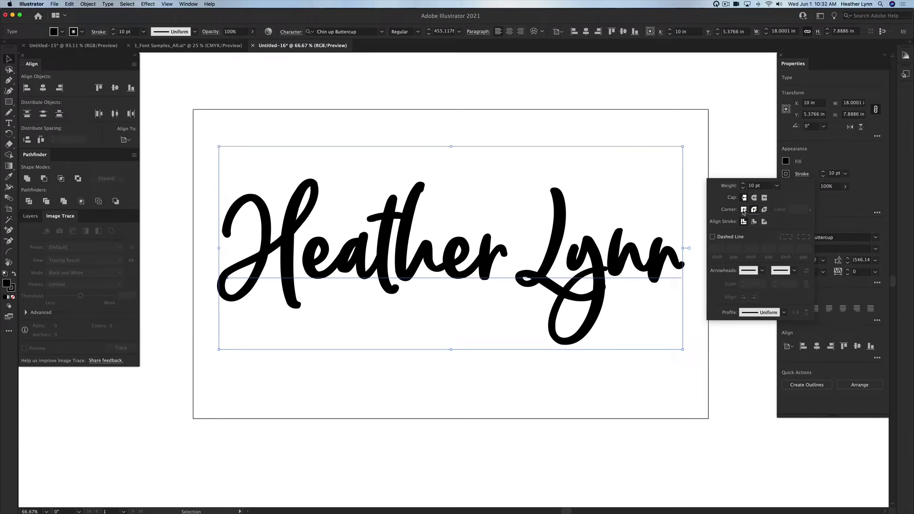
pyautogui.click(744, 210)
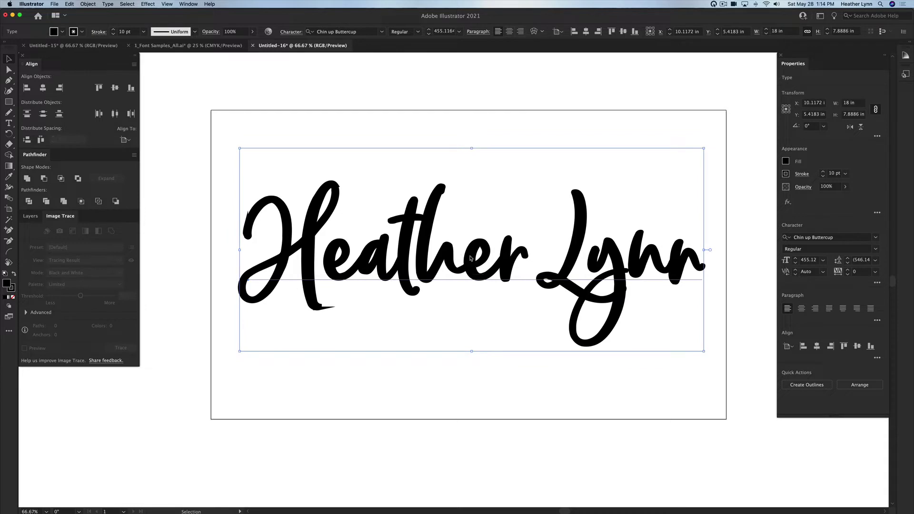
pyautogui.rightClick(469, 257)
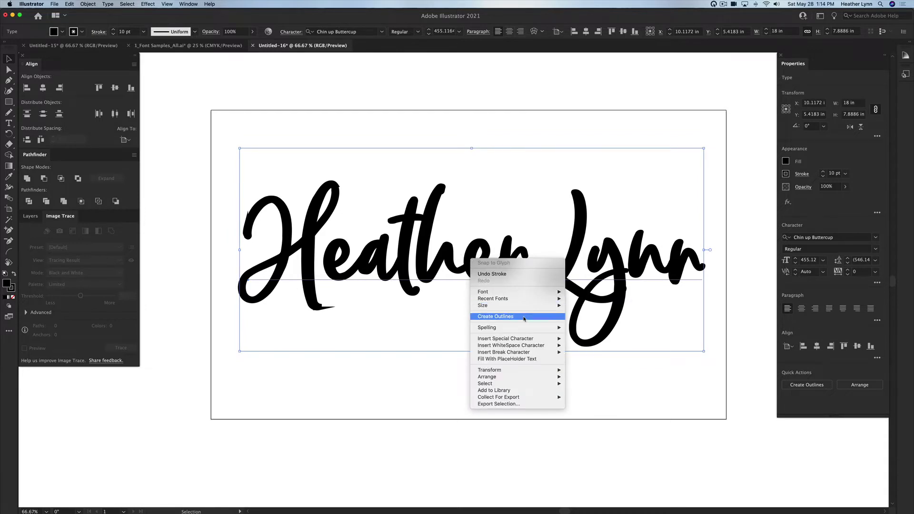
pyautogui.click(620, 371)
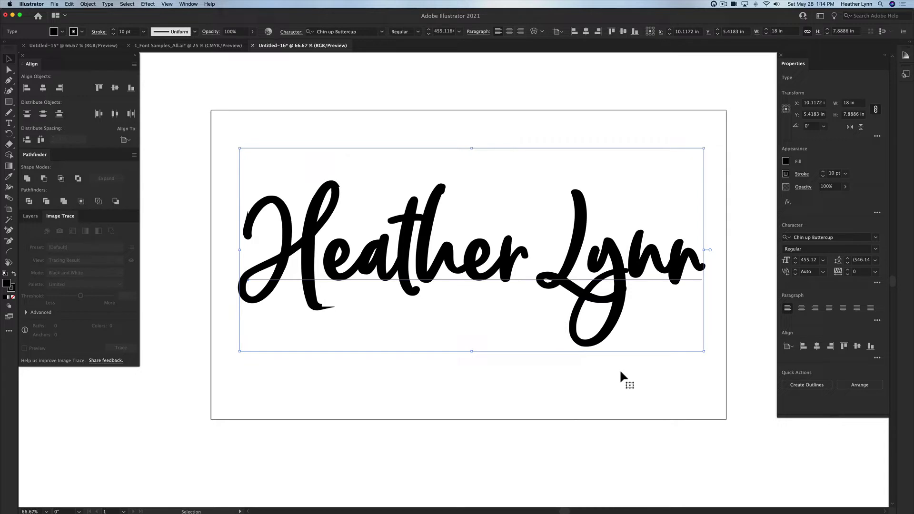
pyautogui.press('super+shift+o')
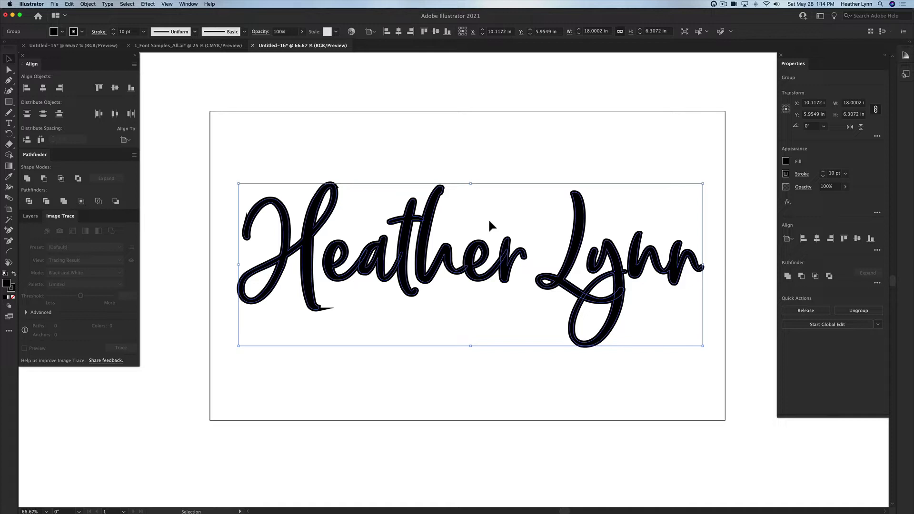
# Step: Expand the outlined lettering's fill and stroke into filled shapes via Object > Expand
pyautogui.click(88, 4)
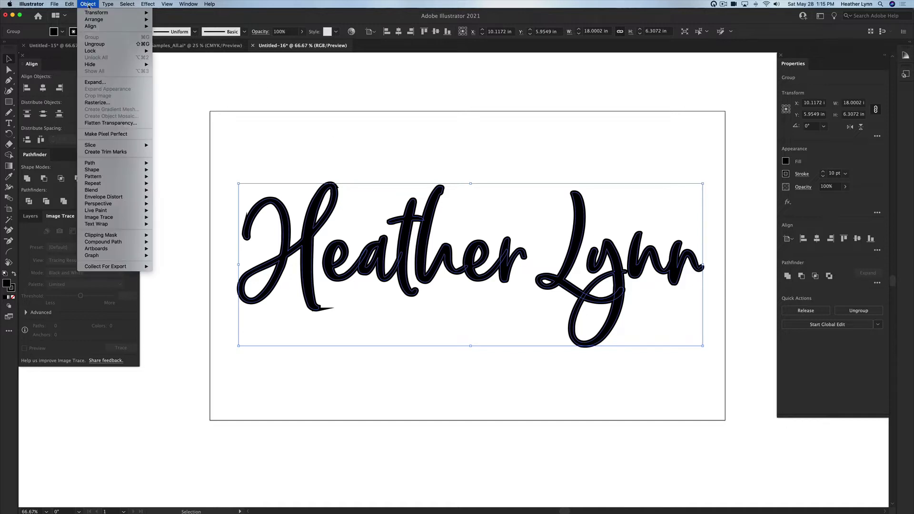
pyautogui.click(114, 83)
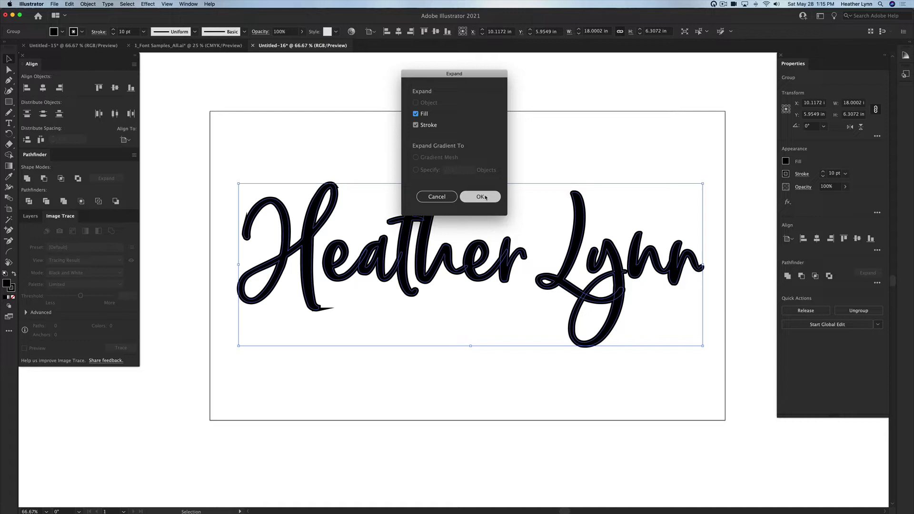
pyautogui.click(481, 197)
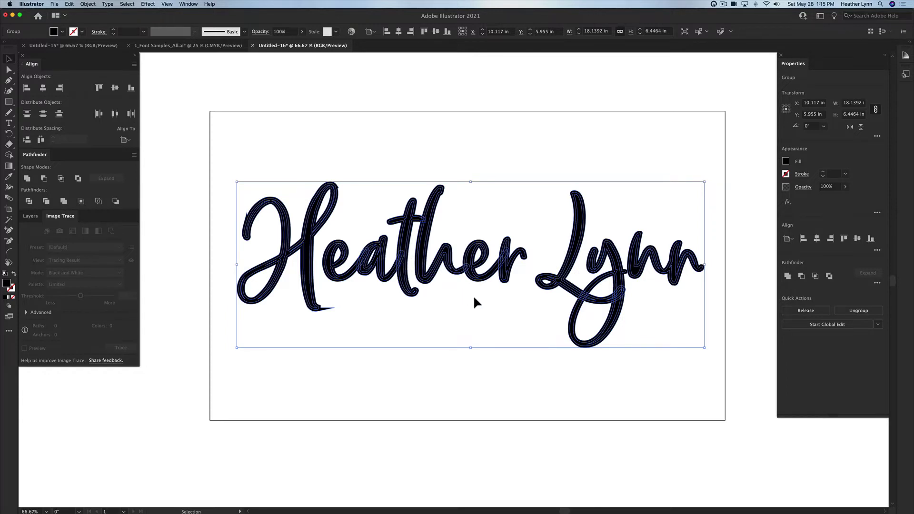
pyautogui.hscroll(-1, 474, 295)
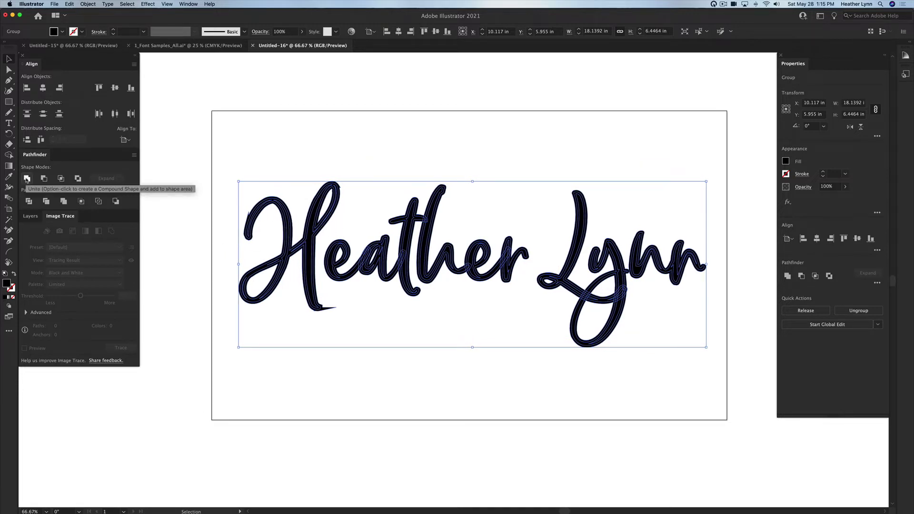
# Step: Unite the letter pieces with Pathfinder and inspect the result in Outline view
pyautogui.click(26, 178)
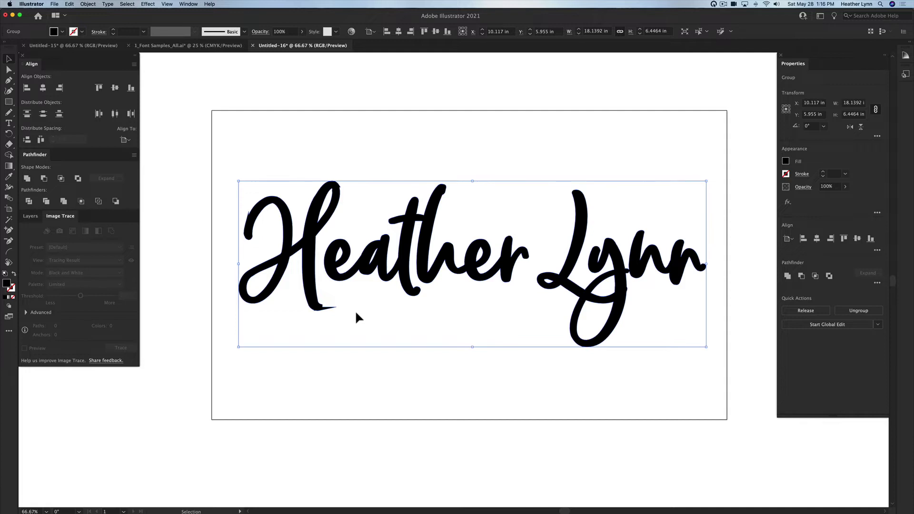
pyautogui.press('super+y')
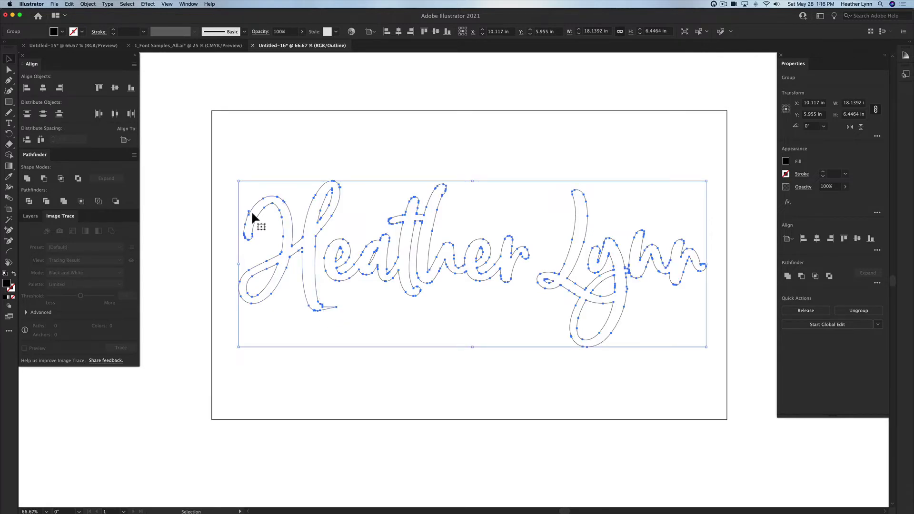
pyautogui.scroll(1, 250, 211)
pyautogui.scroll(5, 255, 217)
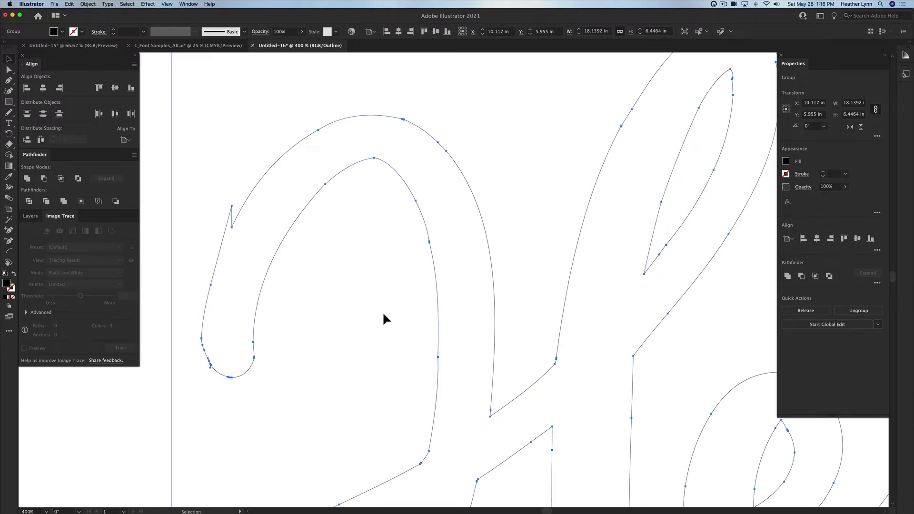
pyautogui.scroll(-2, 382, 311)
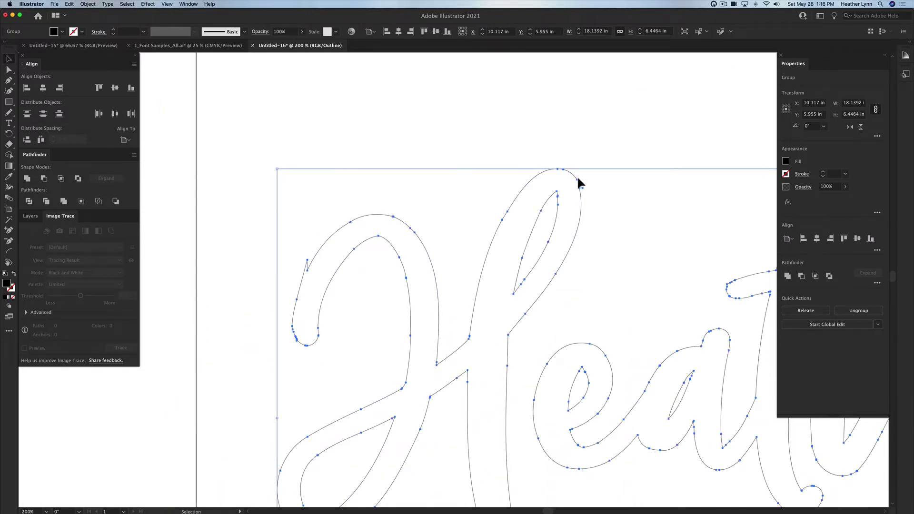
pyautogui.scroll(-1, 567, 224)
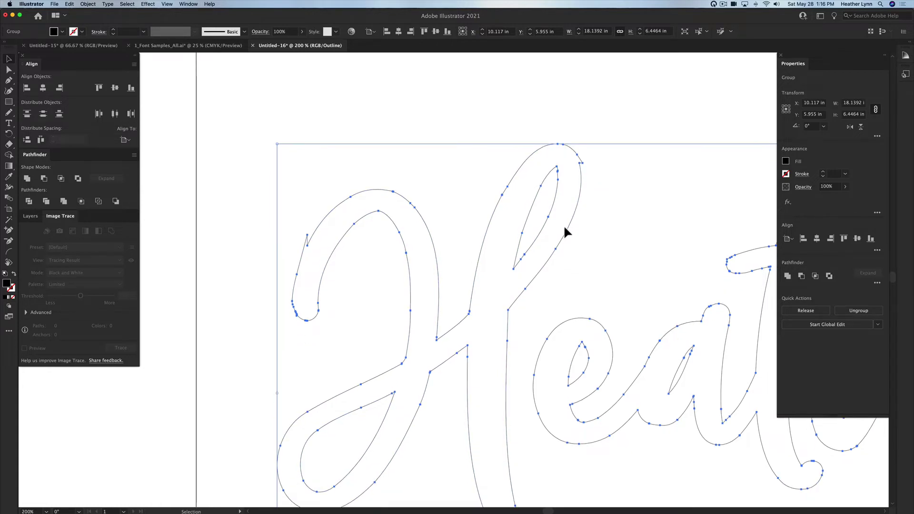
pyautogui.scroll(-3, 564, 225)
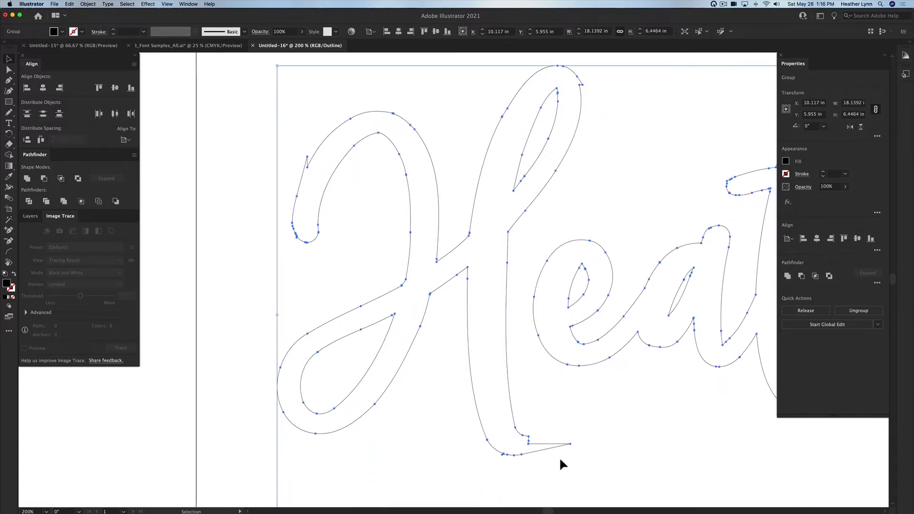
pyautogui.click(562, 414)
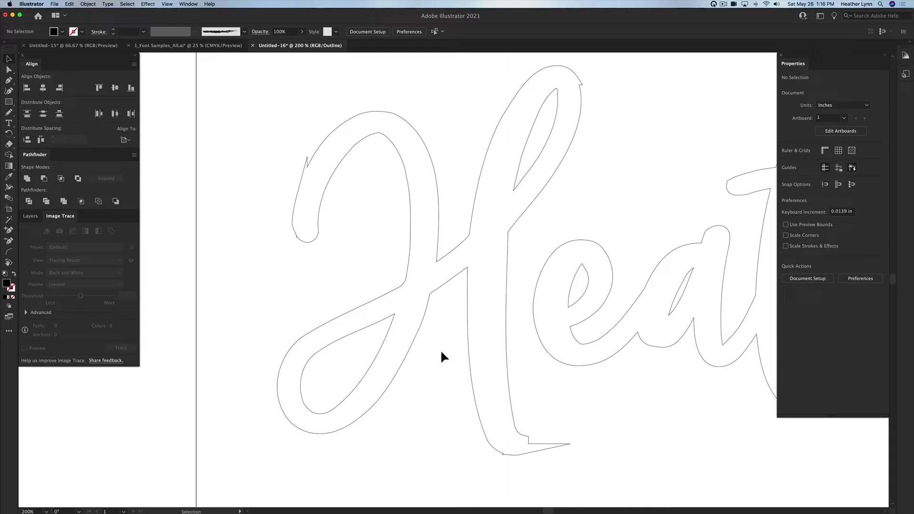
pyautogui.click(313, 157)
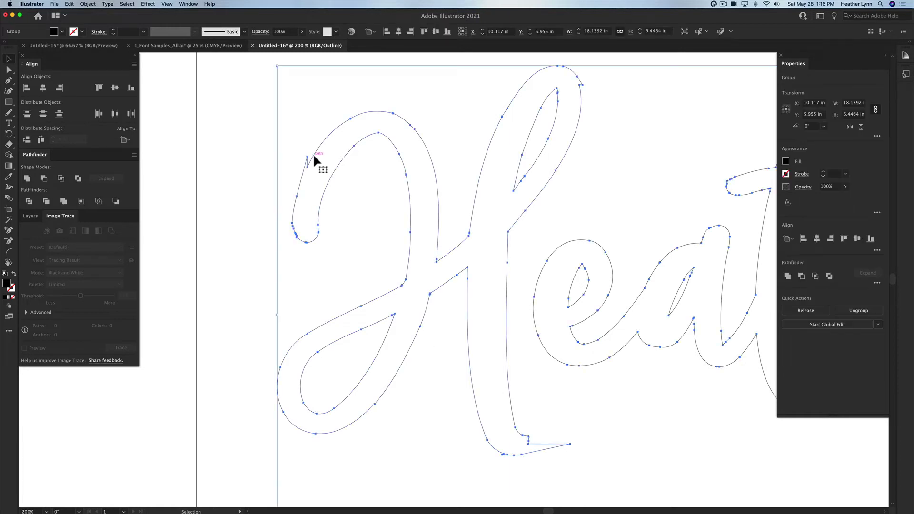
pyautogui.scroll(3, 314, 156)
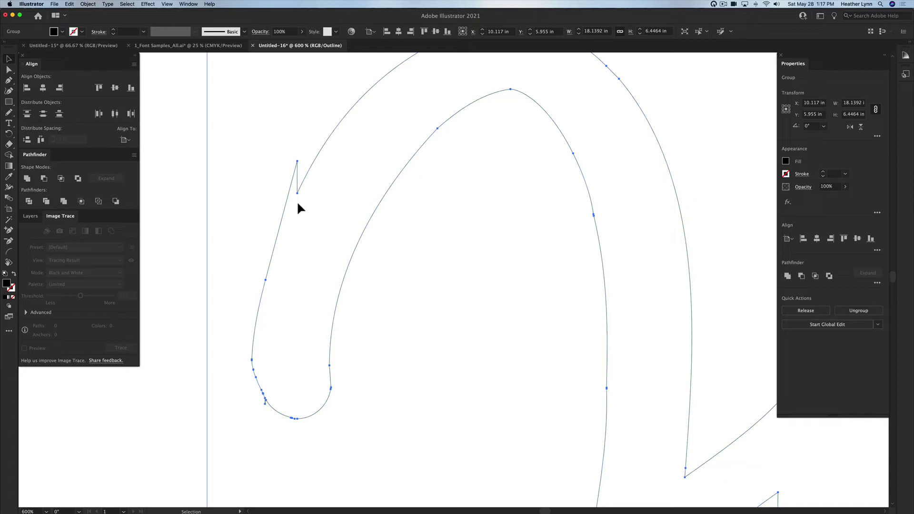
# Step: Delete the spike anchor on the H's curl and the stray anchor on its lower curve
pyautogui.click(424, 230)
pyautogui.click(388, 191)
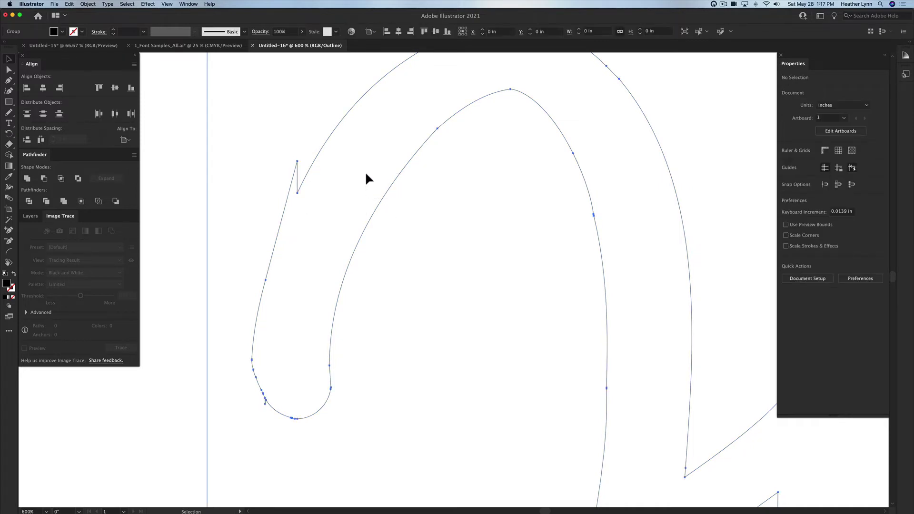
pyautogui.press('-')
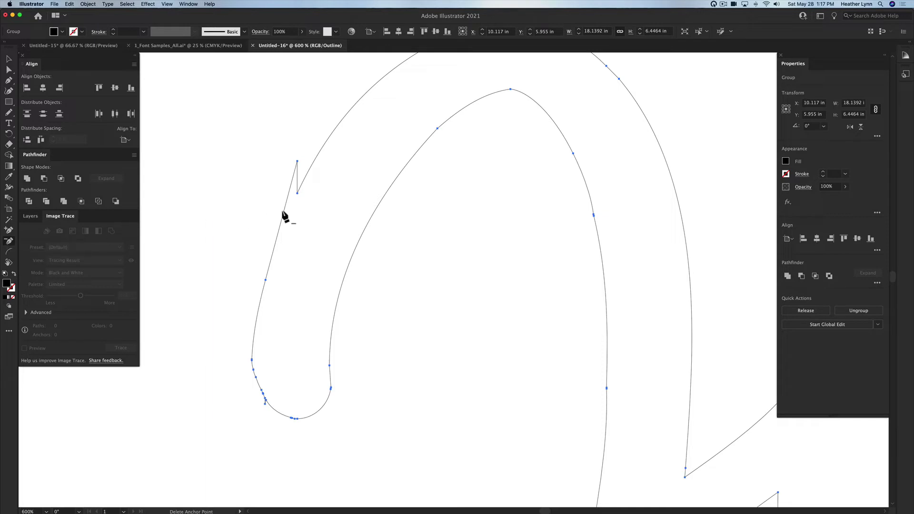
pyautogui.click(297, 162)
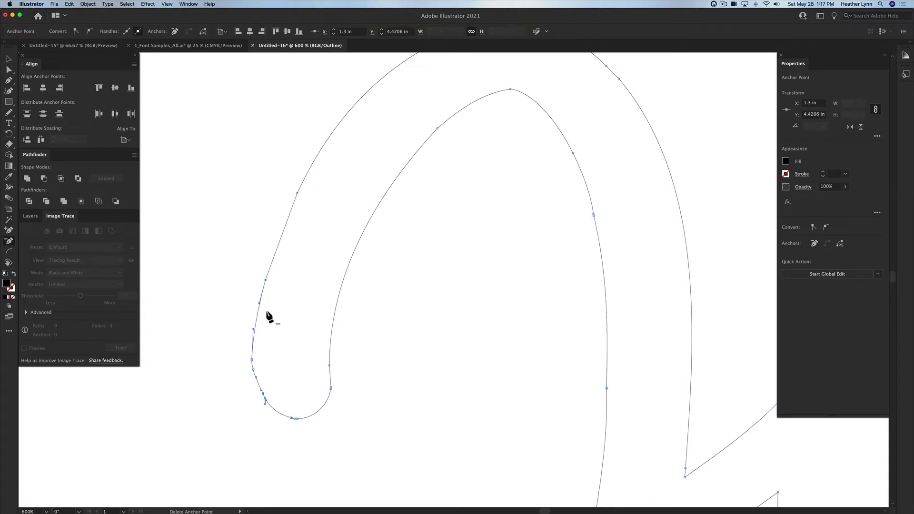
pyautogui.scroll(1, 270, 409)
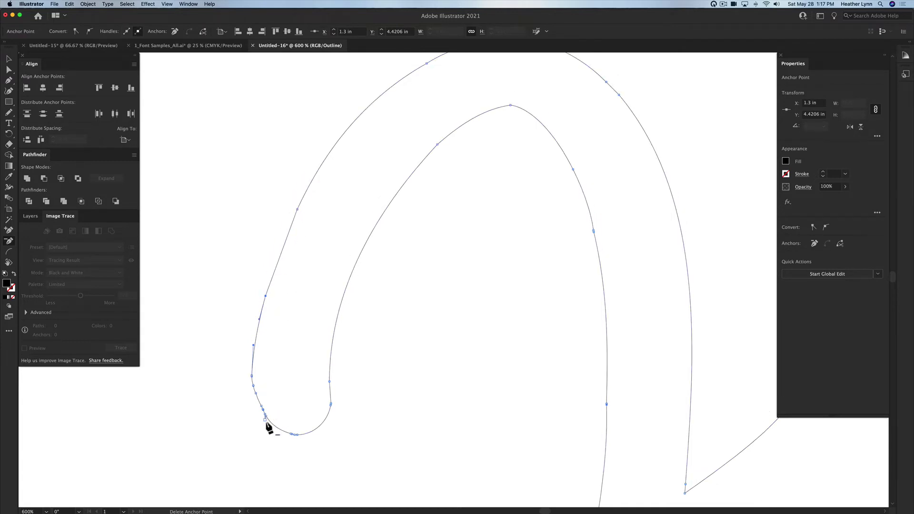
pyautogui.scroll(5, 266, 422)
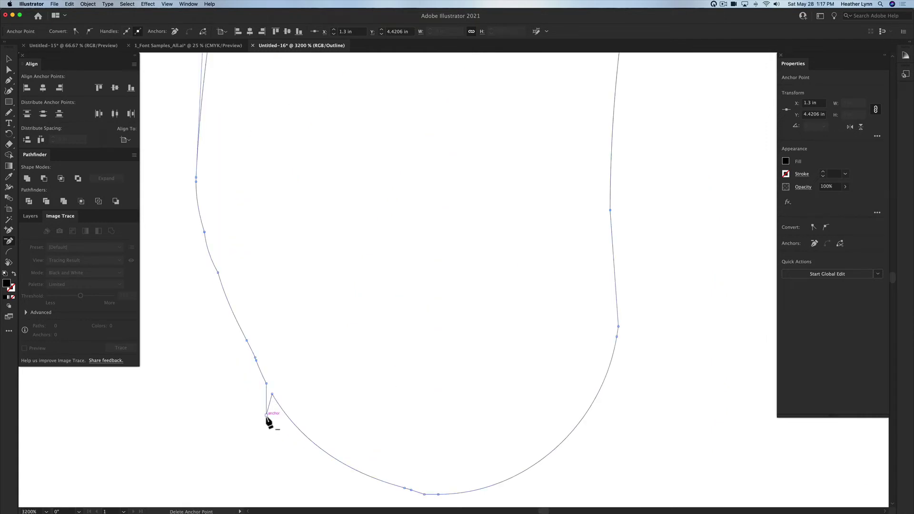
pyautogui.click(266, 414)
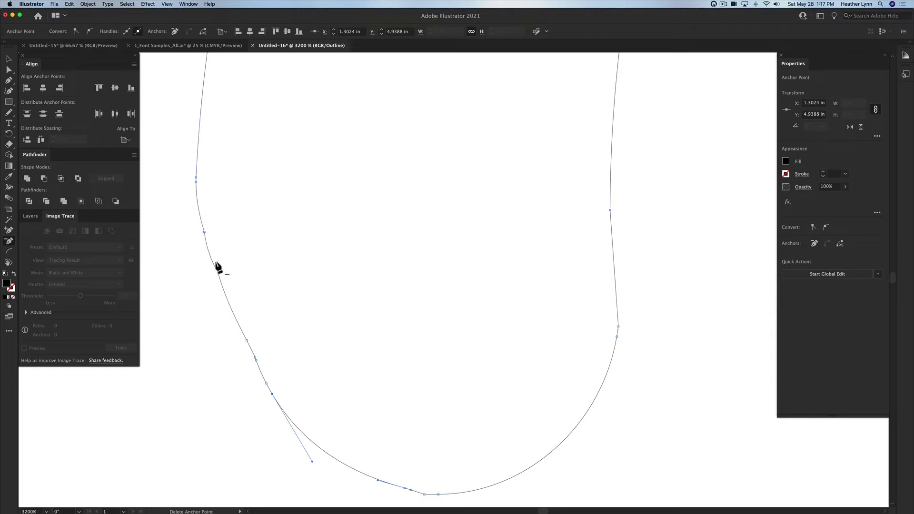
pyautogui.hscroll(1, 227, 281)
pyautogui.press('v')
pyautogui.click(263, 257)
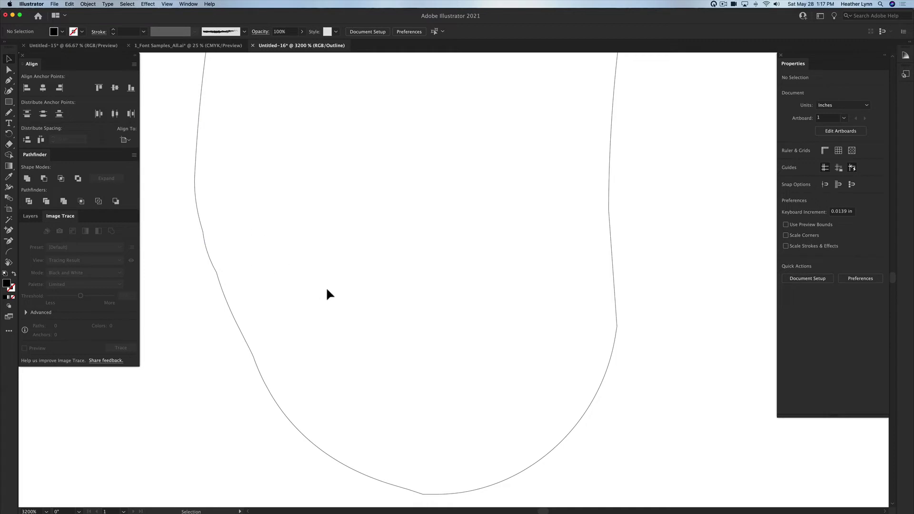
# Step: With the Pencil, redraw the H curl's left edge, lower-left part and bottom as smooth curves
pyautogui.click(222, 285)
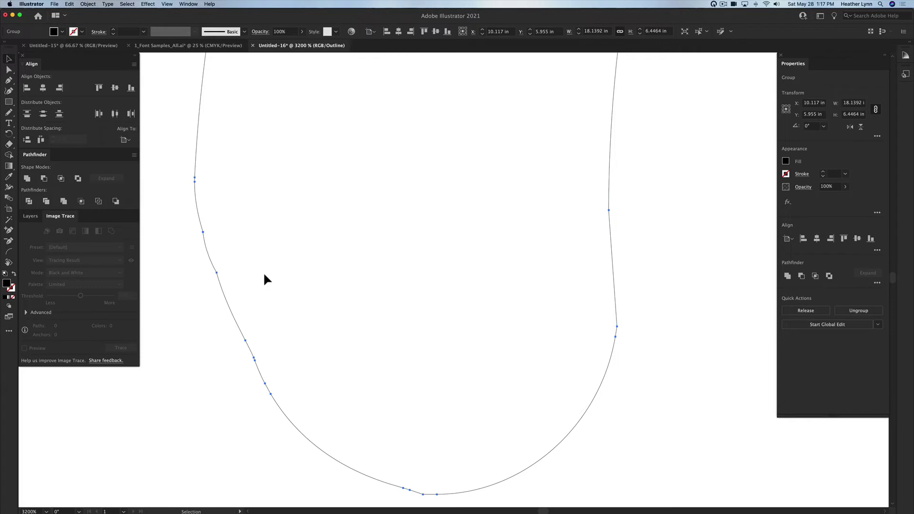
pyautogui.press('n')
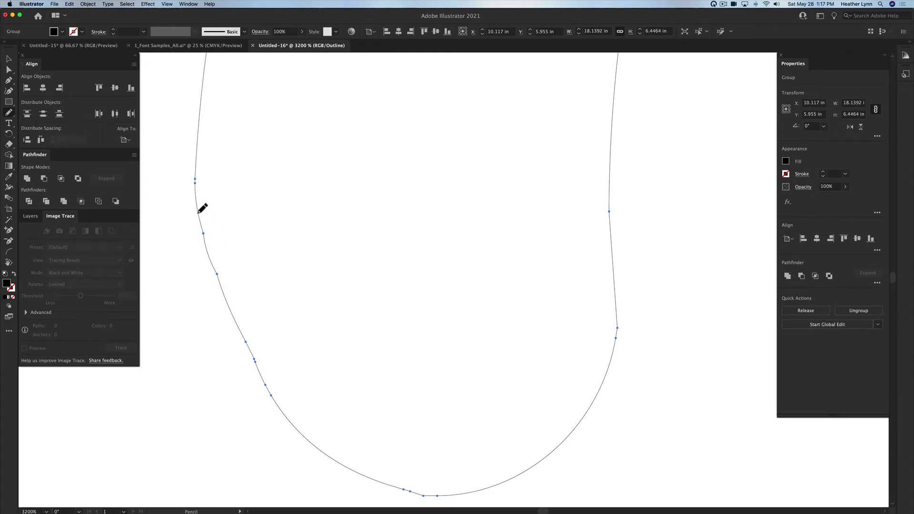
pyautogui.moveTo(198, 213); pyautogui.dragTo(224, 286)
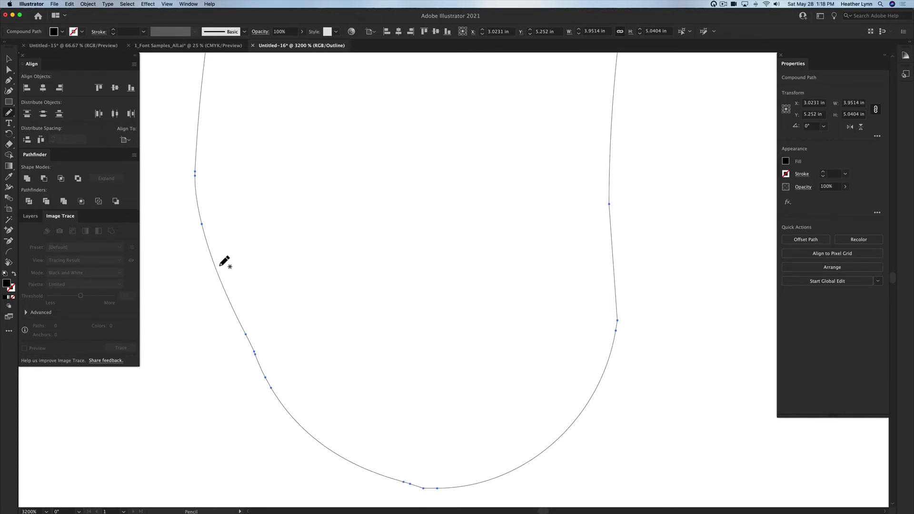
pyautogui.moveTo(246, 337); pyautogui.dragTo(263, 376)
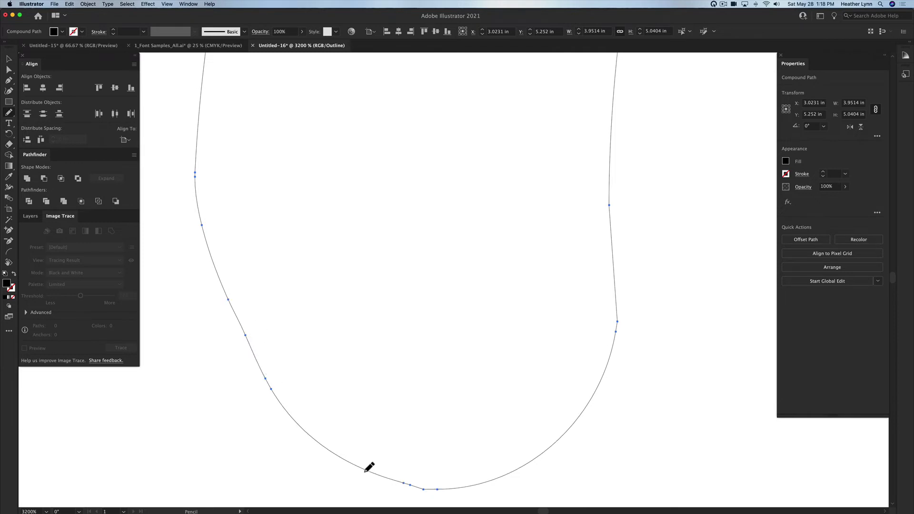
pyautogui.moveTo(411, 488)
pyautogui.mouseDown()
pyautogui.moveTo(404, 486)
pyautogui.moveTo(448, 486)
pyautogui.mouseUp()
# Step: Redraw the notched foot of the H's main stem as a smooth curve, then zoom out
pyautogui.scroll(4, 512, 444)
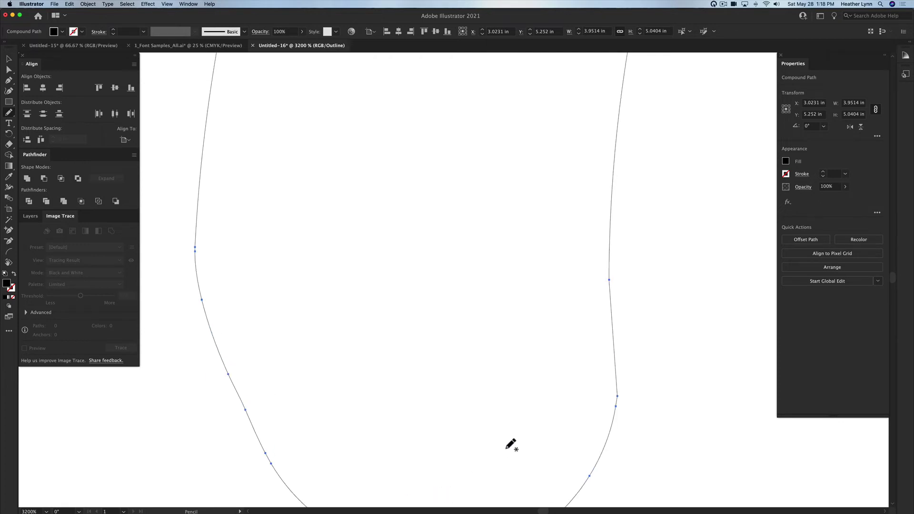
pyautogui.hscroll(-2, 504, 409)
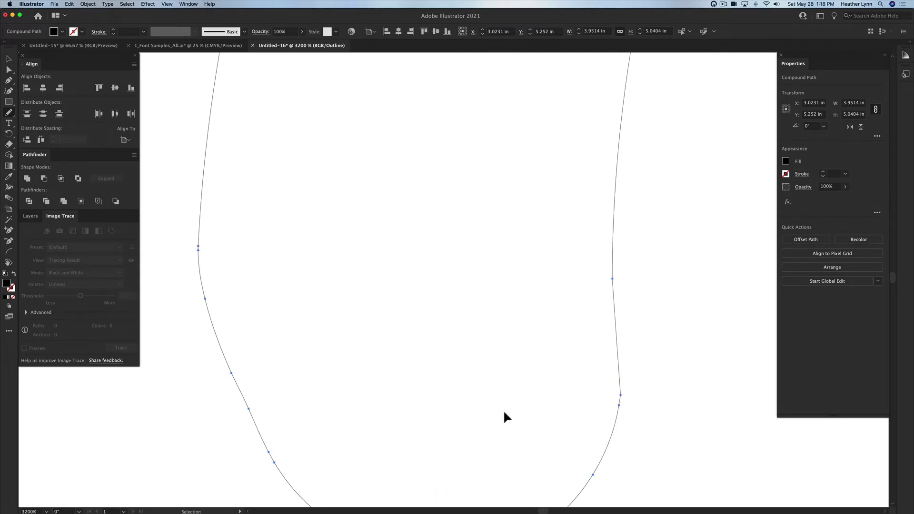
pyautogui.scroll(-5, 505, 414)
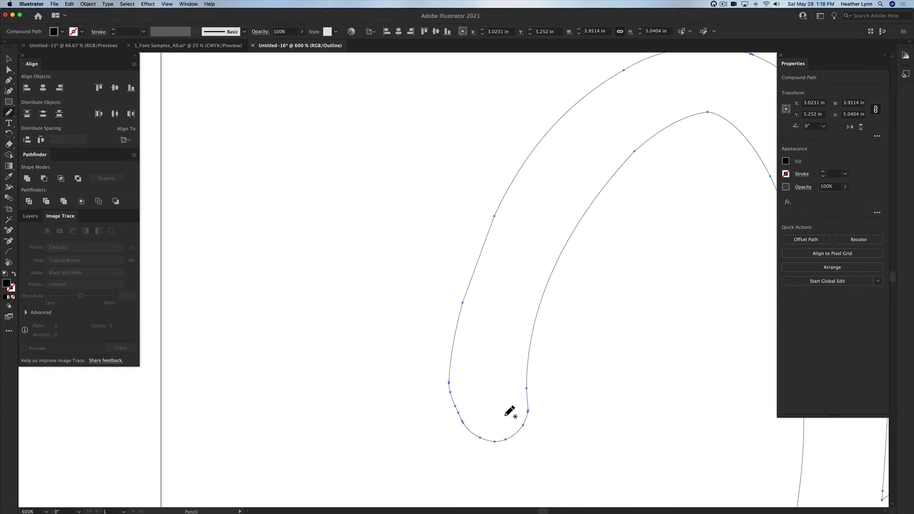
pyautogui.scroll(4, 509, 411)
pyautogui.hscroll(5, 509, 412)
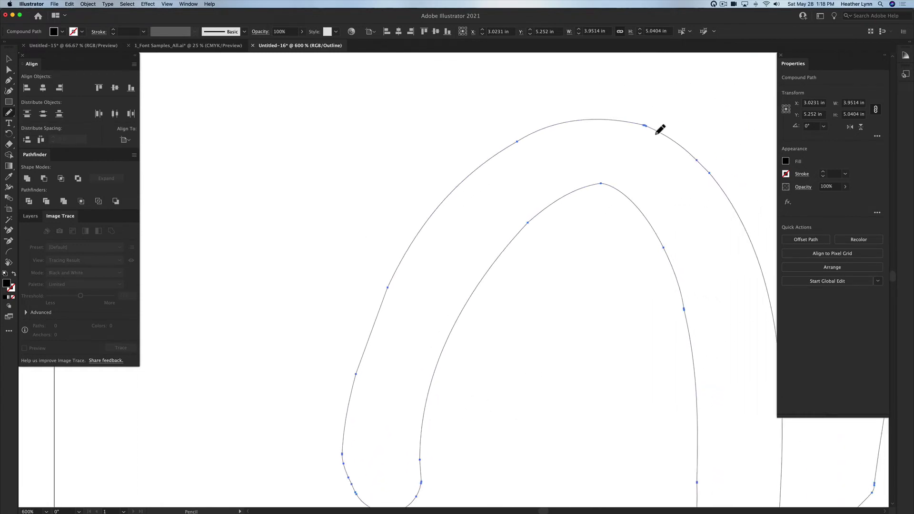
pyautogui.scroll(4, 660, 129)
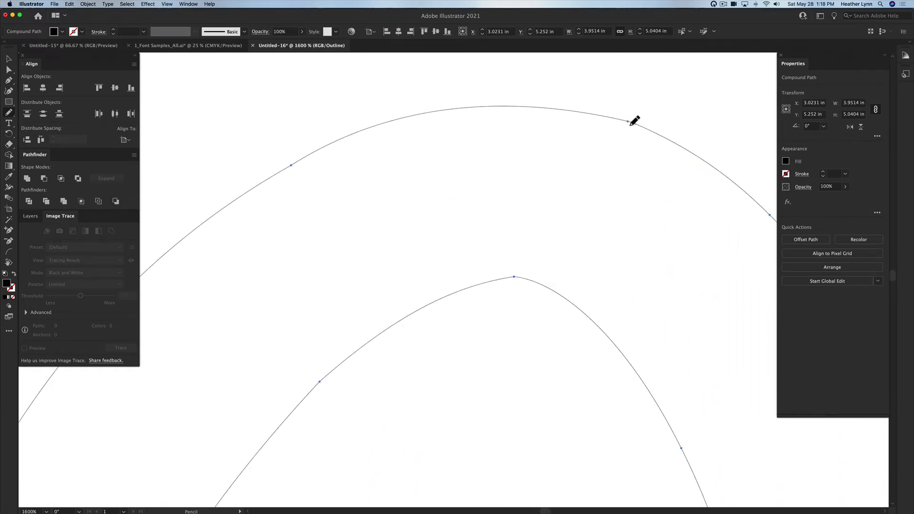
pyautogui.scroll(-5, 655, 154)
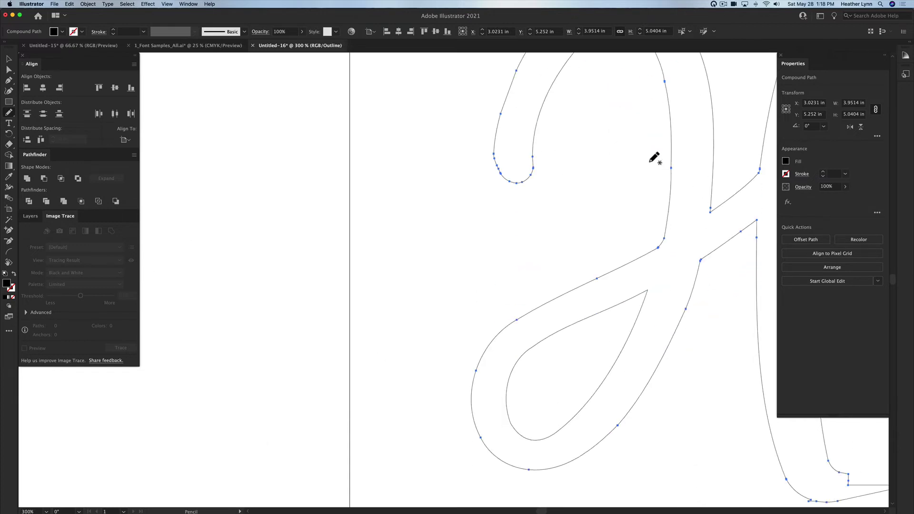
pyautogui.hscroll(15, 614, 133)
pyautogui.scroll(-4, 614, 132)
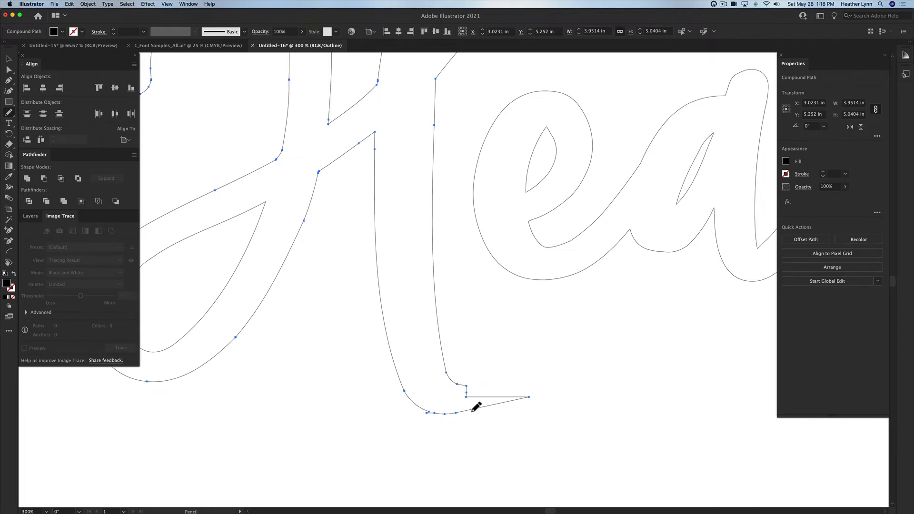
pyautogui.scroll(1, 457, 409)
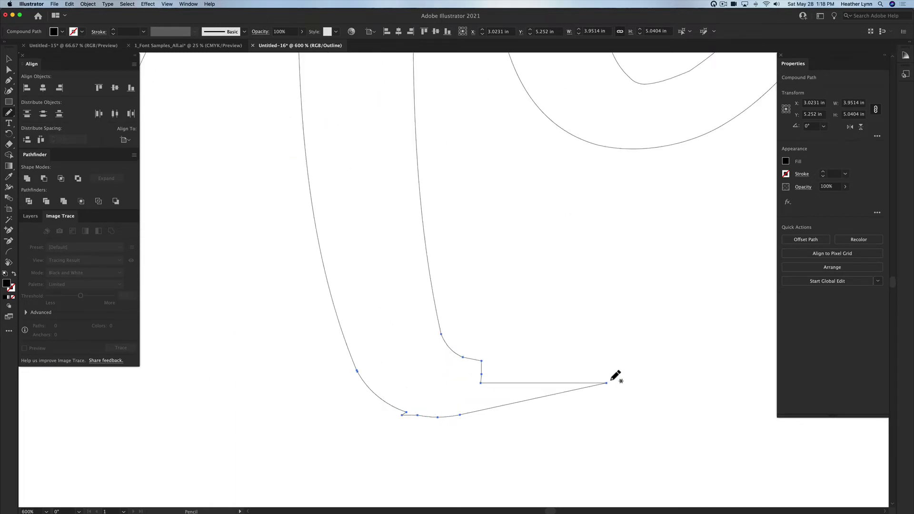
pyautogui.scroll(1, 459, 382)
pyautogui.moveTo(460, 357)
pyautogui.mouseDown()
pyautogui.moveTo(471, 378)
pyautogui.moveTo(463, 398)
pyautogui.moveTo(403, 414)
pyautogui.mouseUp()
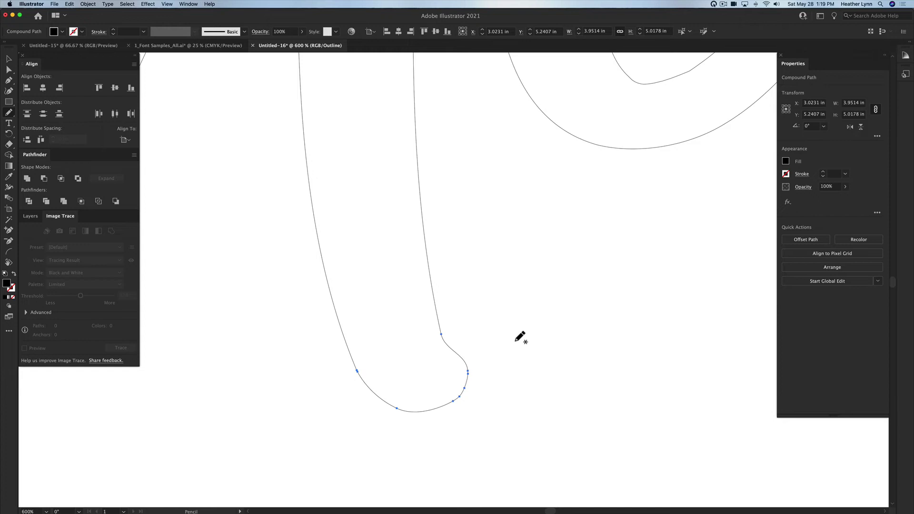
pyautogui.press('super+minus')
pyautogui.press('super+minus')
pyautogui.press('super+minus')
pyautogui.scroll(2, 520, 337)
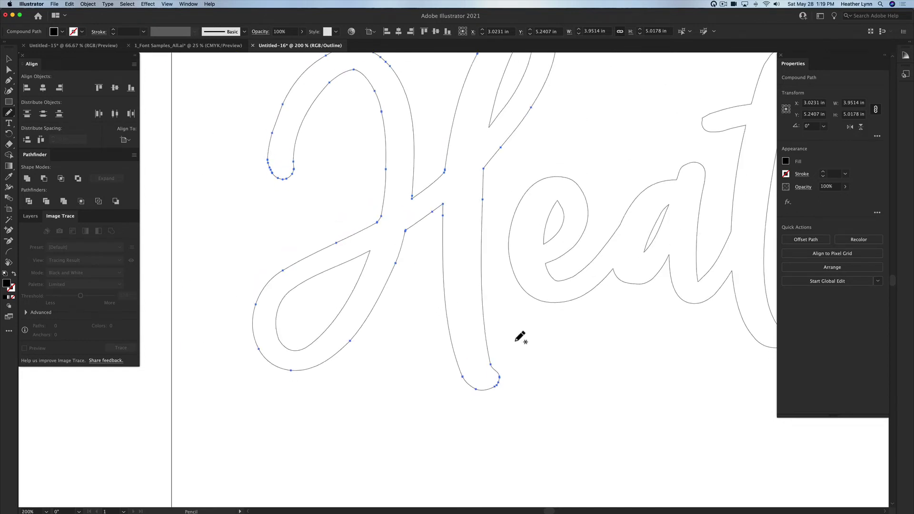
pyautogui.scroll(-1, 520, 337)
pyautogui.press('super+equal')
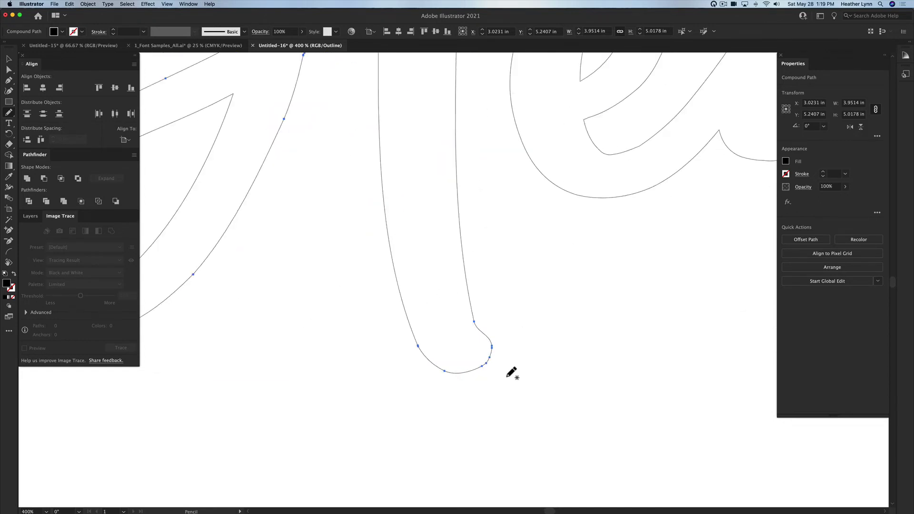
pyautogui.press('super+z')
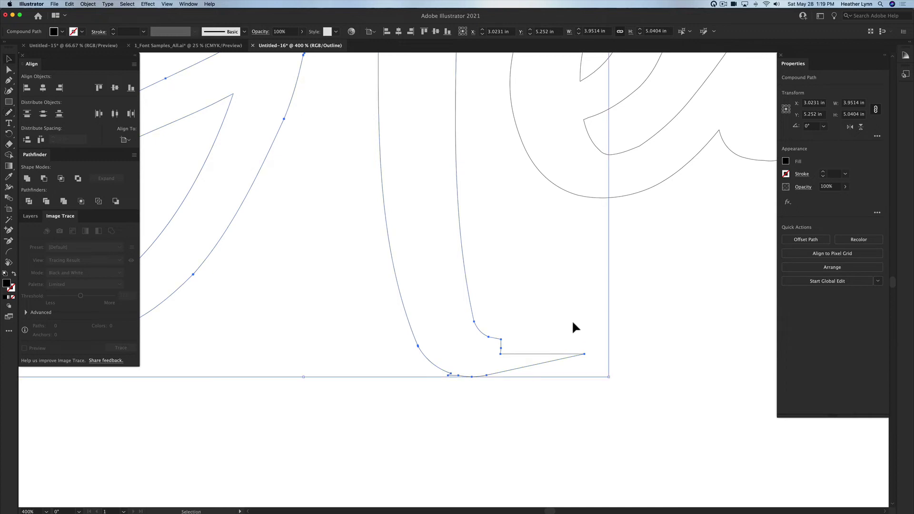
pyautogui.click(566, 329)
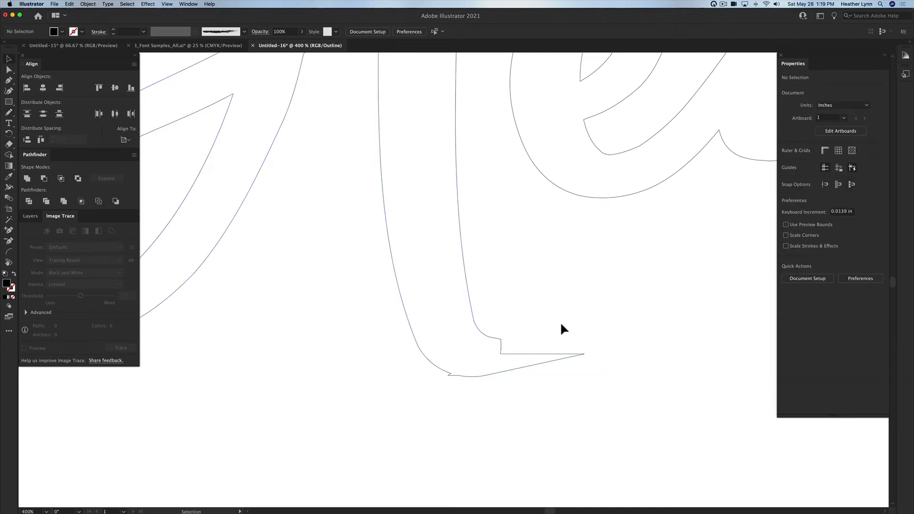
pyautogui.click(501, 342)
pyautogui.hotkey('shift', 'e')
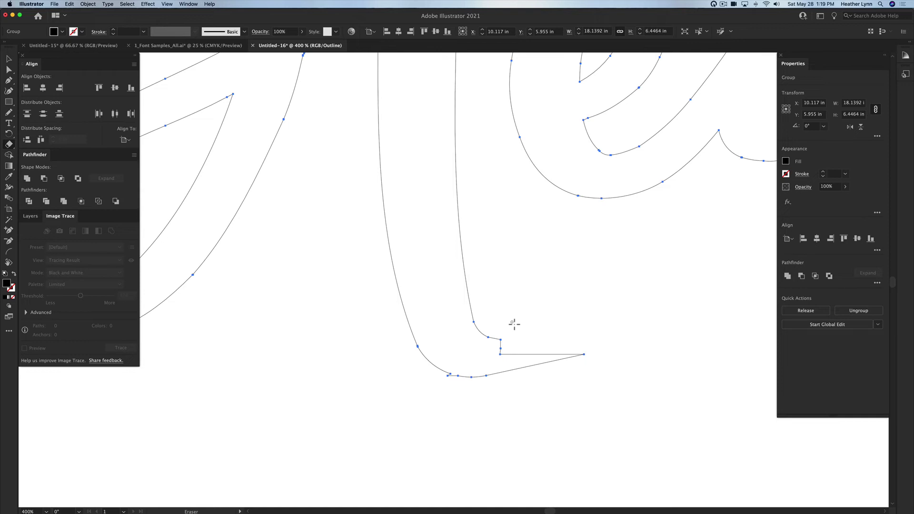
pyautogui.press('capslock')
pyautogui.press(']')
pyautogui.press(']')
pyautogui.press(']')
pyautogui.press('[')
pyautogui.press('[')
pyautogui.press('[')
pyautogui.doubleClick(8, 144)
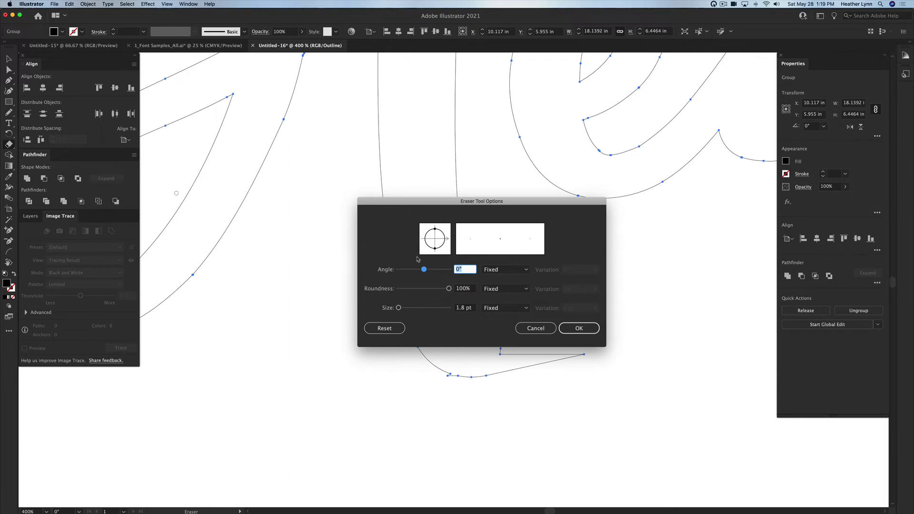
pyautogui.click(544, 330)
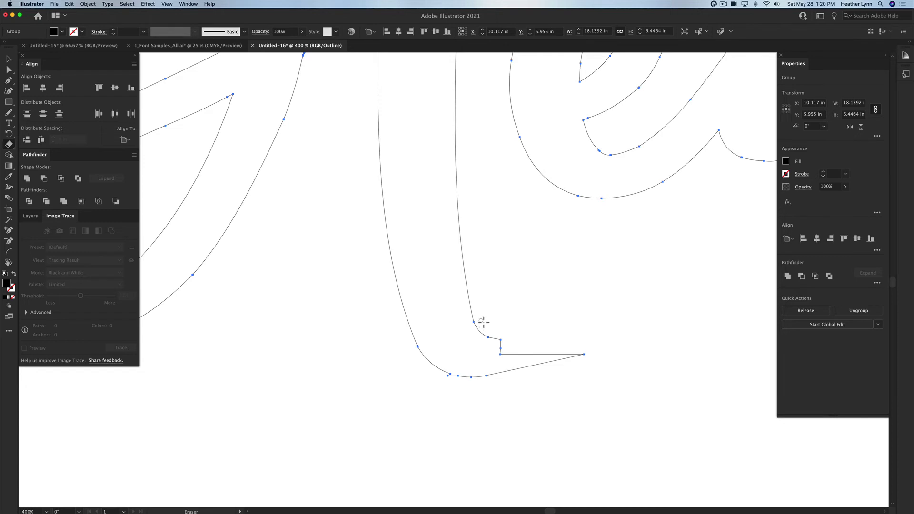
# Step: Marquee-select the leftover notched tail piece under the H's stem and delete it
pyautogui.moveTo(480, 324)
pyautogui.mouseDown()
pyautogui.moveTo(470, 367)
pyautogui.moveTo(435, 372)
pyautogui.mouseUp()
pyautogui.press('super+z')
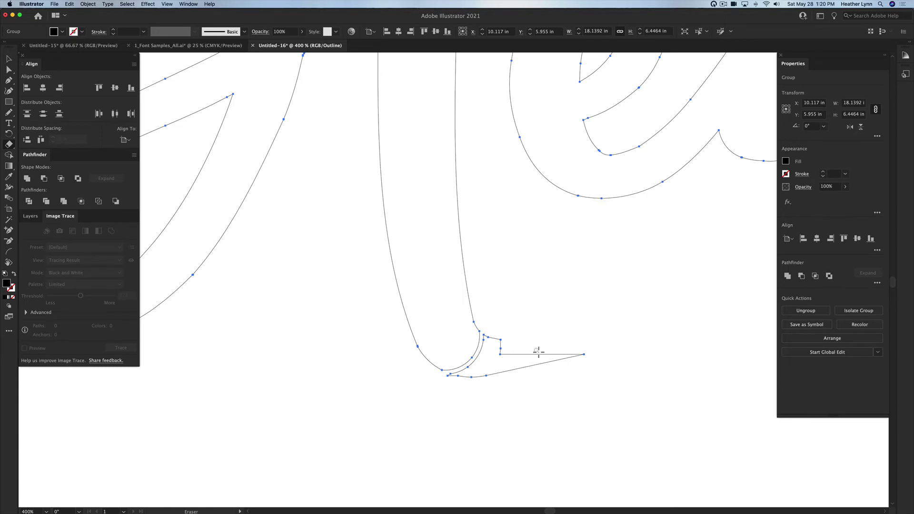
pyautogui.press('v')
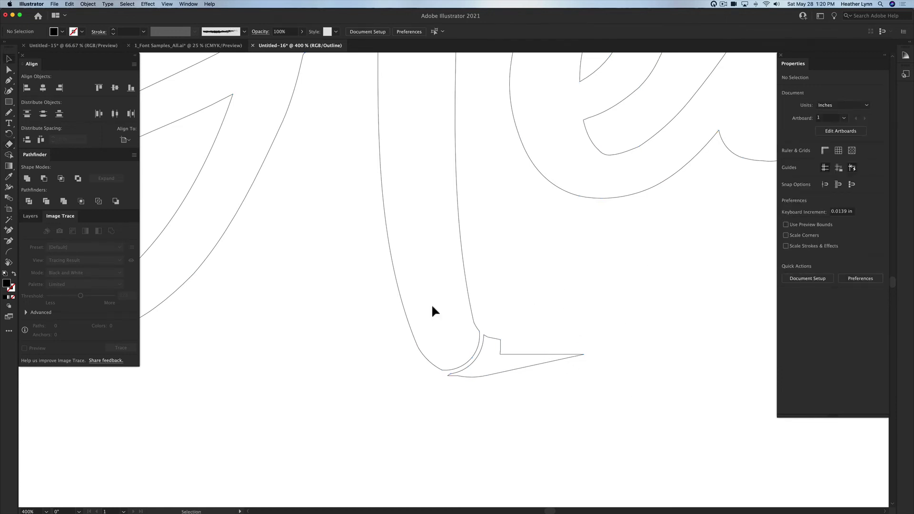
pyautogui.click(562, 356)
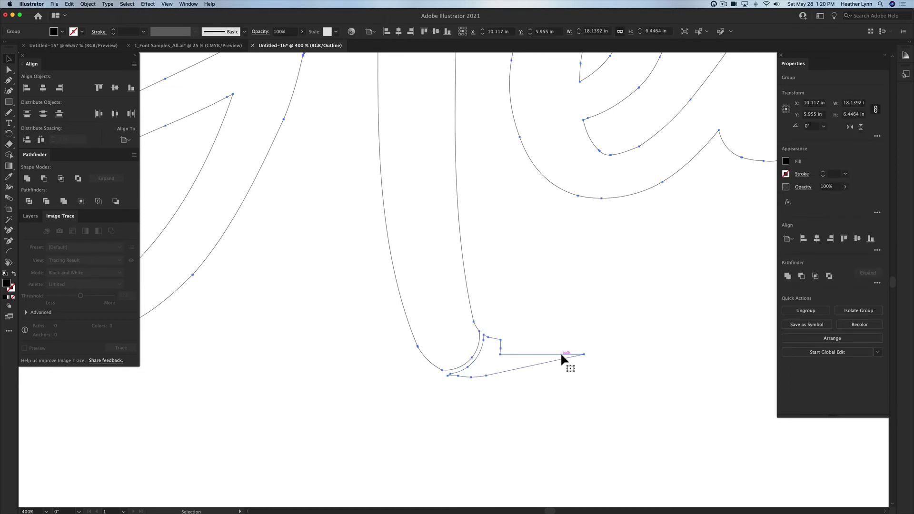
pyautogui.keyDown('super'); pyautogui.click(562, 357); pyautogui.keyUp('super')
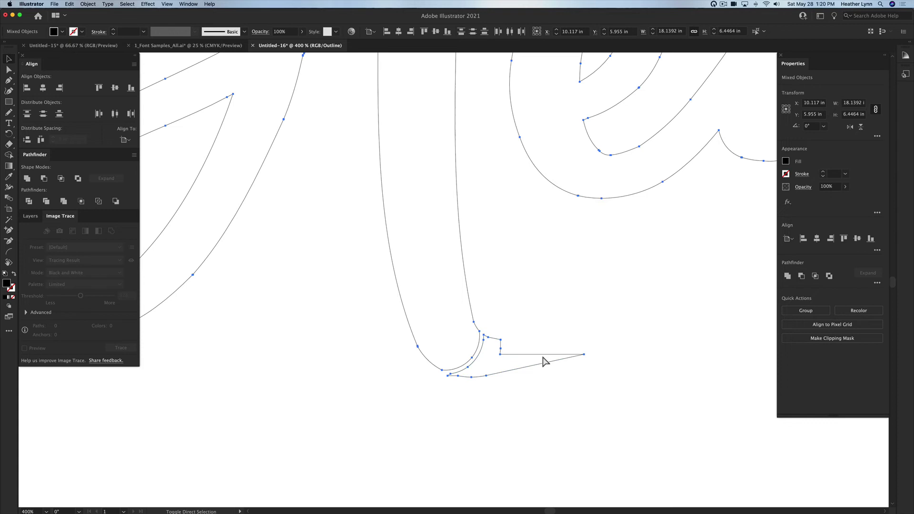
pyautogui.rightClick(541, 356)
pyautogui.click(551, 330)
pyautogui.click(583, 338)
pyautogui.moveTo(555, 345); pyautogui.dragTo(484, 355)
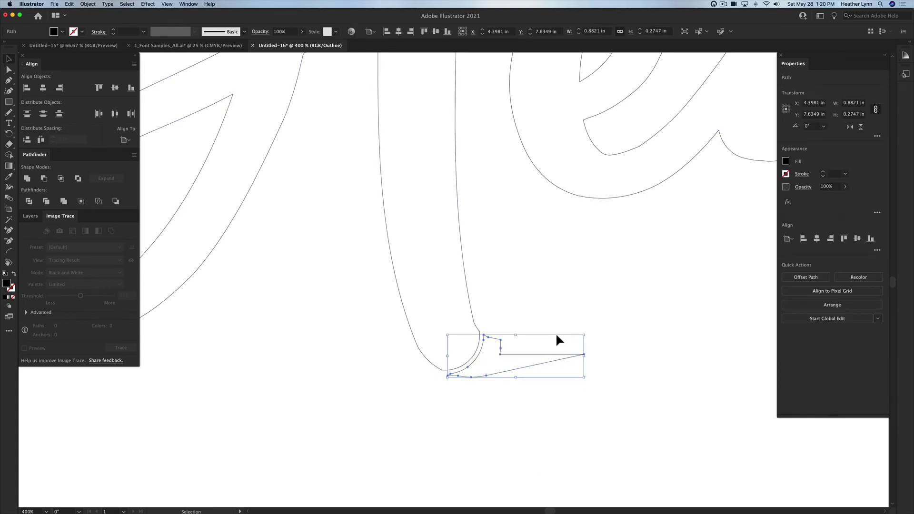
pyautogui.press('Delete')
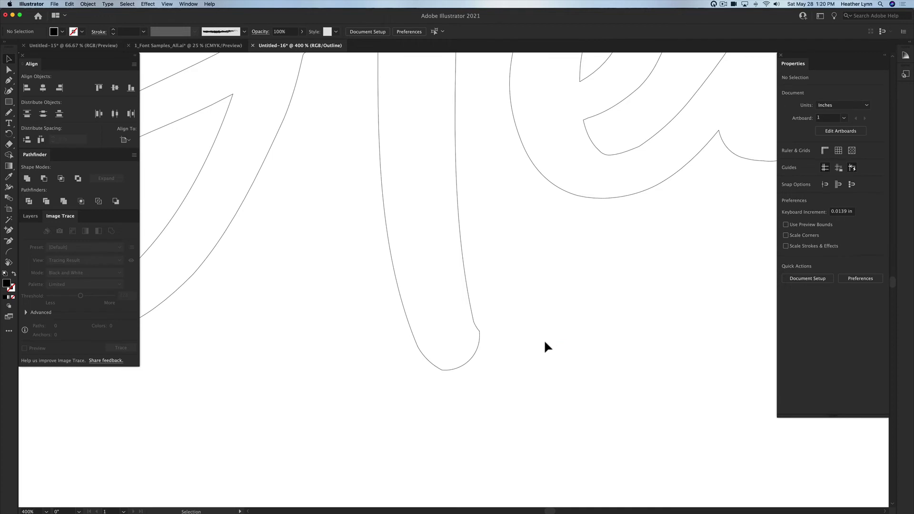
# Step: Pencil over the right side and lower-left of the H stem's end to close it smoothly
pyautogui.click(479, 346)
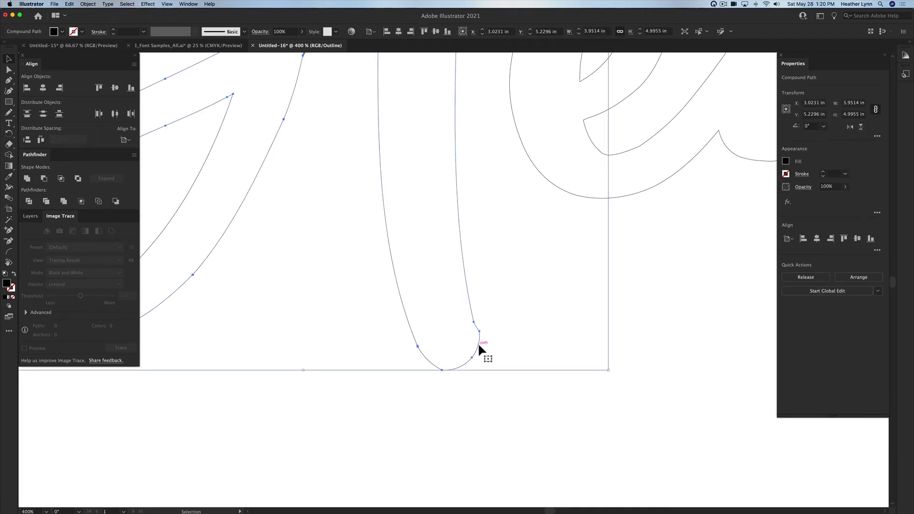
pyautogui.press('n')
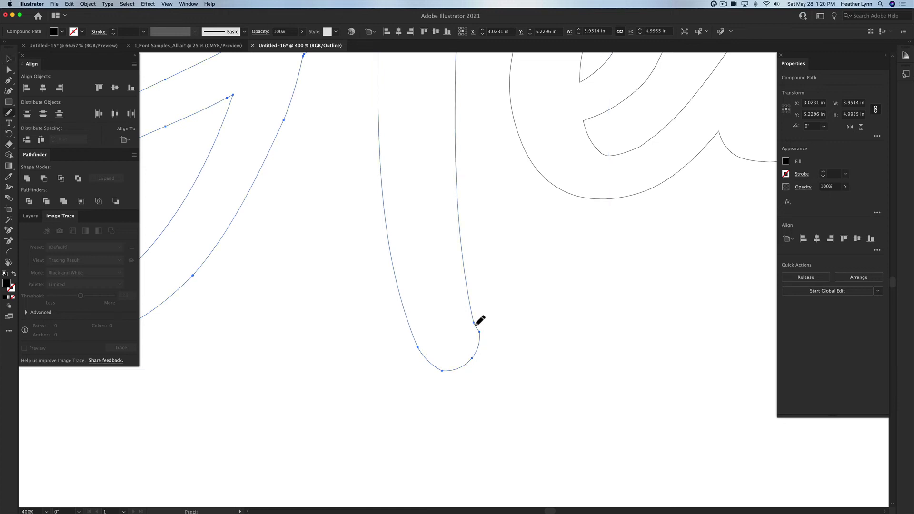
pyautogui.moveTo(475, 324); pyautogui.dragTo(479, 352)
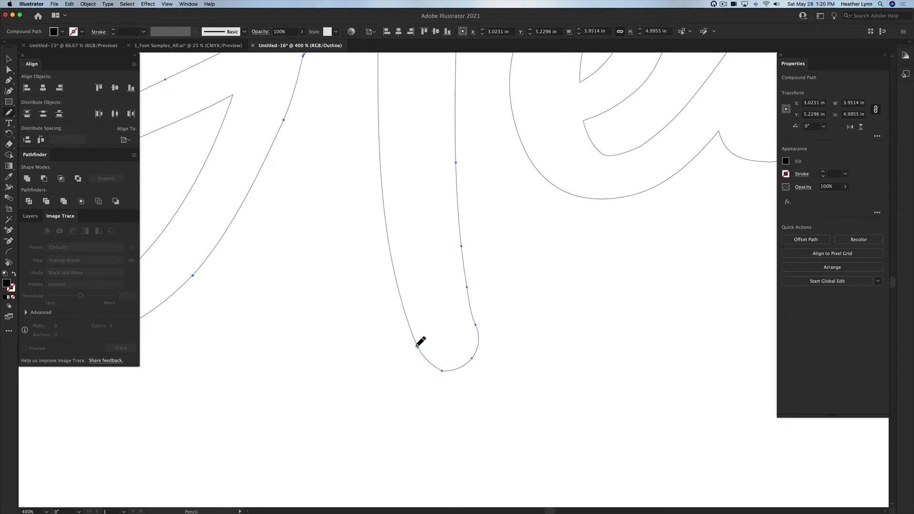
pyautogui.moveTo(417, 346)
pyautogui.mouseDown()
pyautogui.moveTo(432, 351)
pyautogui.moveTo(412, 339)
pyautogui.moveTo(427, 355)
pyautogui.mouseUp()
pyautogui.scroll(-4, 481, 261)
pyautogui.scroll(5, 484, 257)
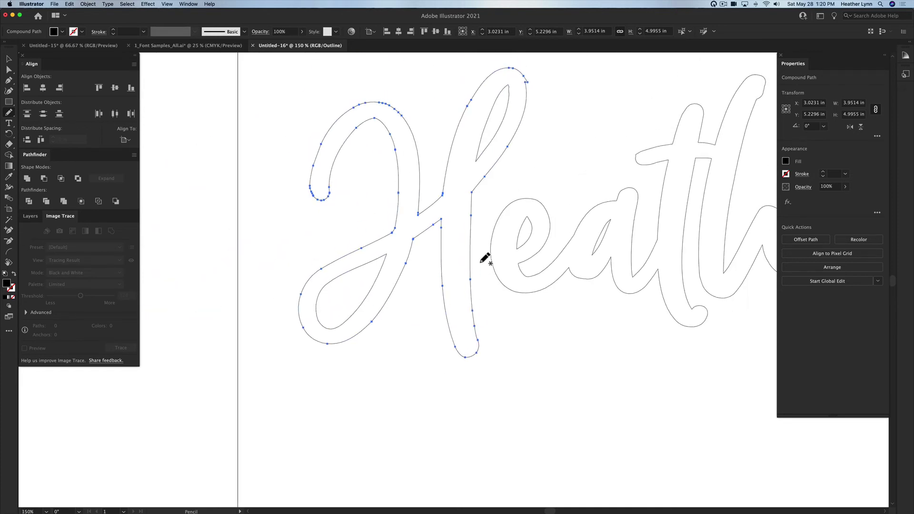
pyautogui.hscroll(3, 486, 259)
# Step: Delete the extra anchor point at the top of the H
pyautogui.scroll(4, 478, 112)
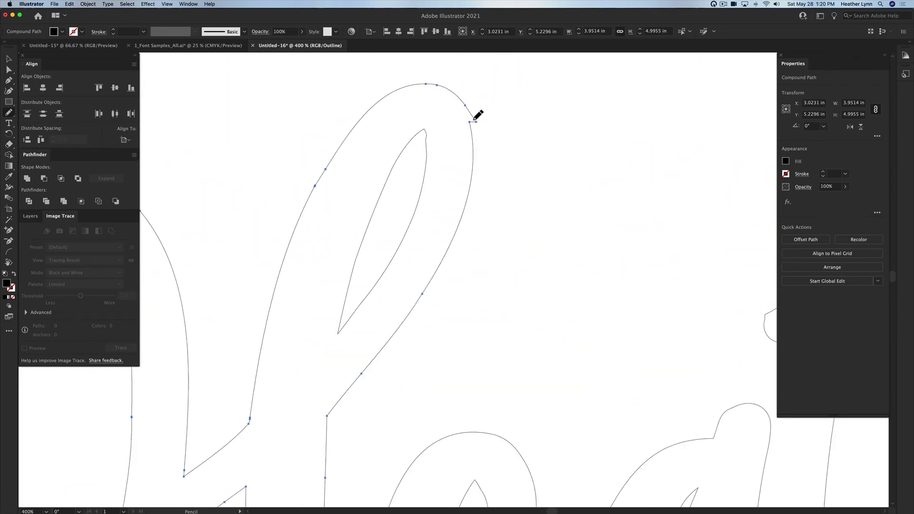
pyautogui.press('-')
pyautogui.click(476, 122)
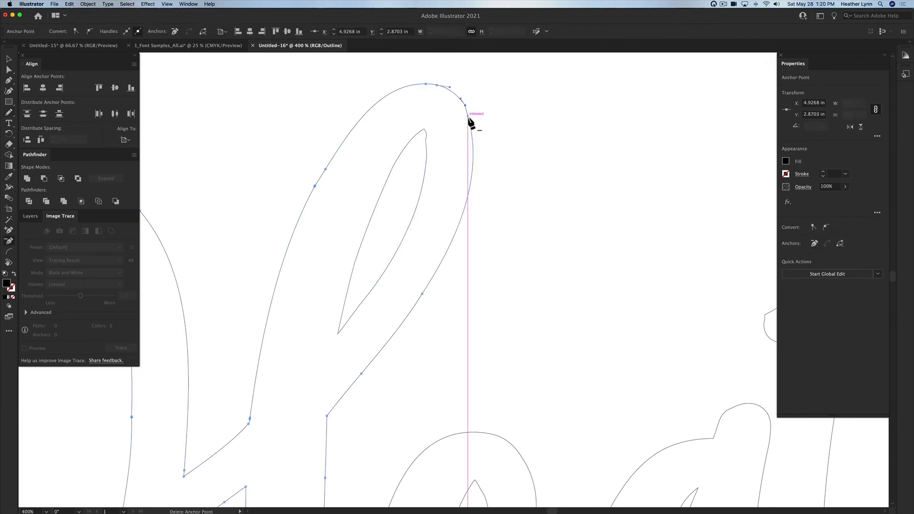
# Step: Redraw the top curve of the H's tall stroke smoothly with the Pencil, then deselect
pyautogui.press('v')
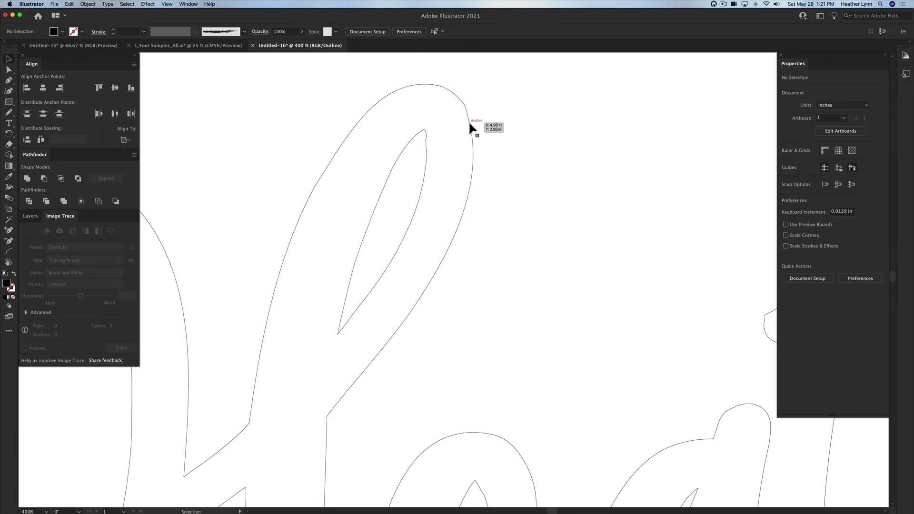
pyautogui.click(470, 115)
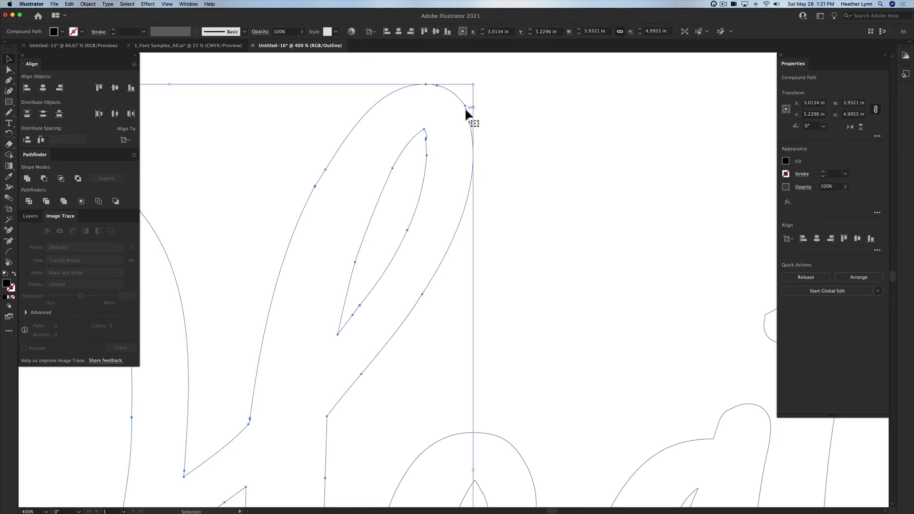
pyautogui.press('n')
pyautogui.moveTo(466, 108); pyautogui.dragTo(468, 112)
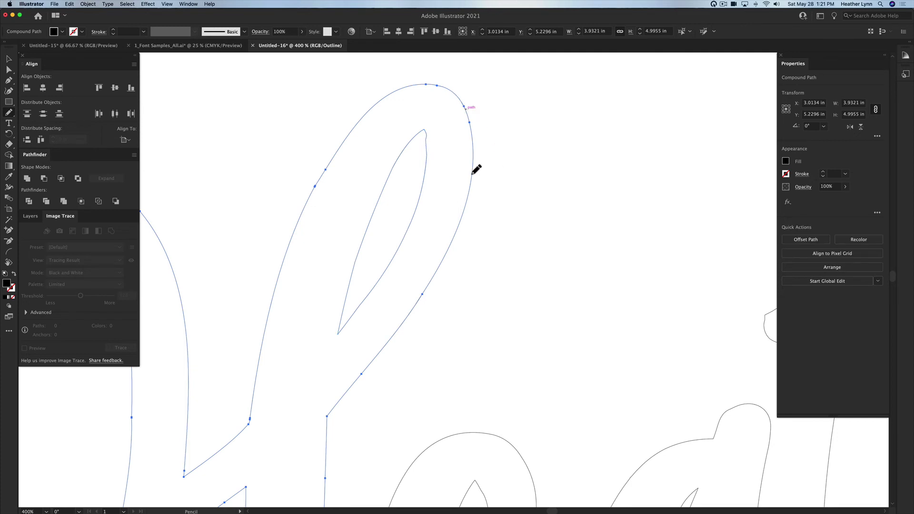
pyautogui.press('v')
pyautogui.click(544, 164)
# Step: Zoom out and marquee-drag across the 'eather' letters to select their compound path
pyautogui.scroll(-1, 533, 281)
pyautogui.scroll(-2, 532, 282)
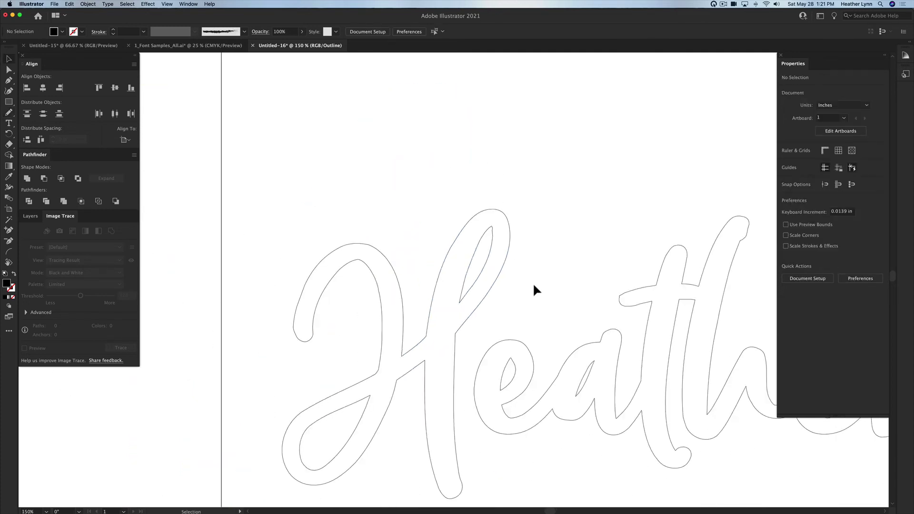
pyautogui.scroll(-2, 533, 282)
pyautogui.hscroll(2, 470, 239)
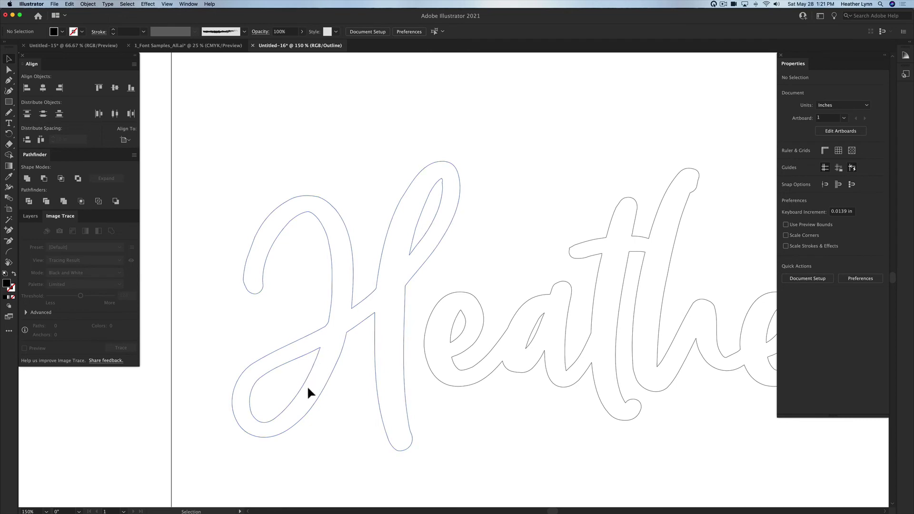
pyautogui.hscroll(2, 401, 218)
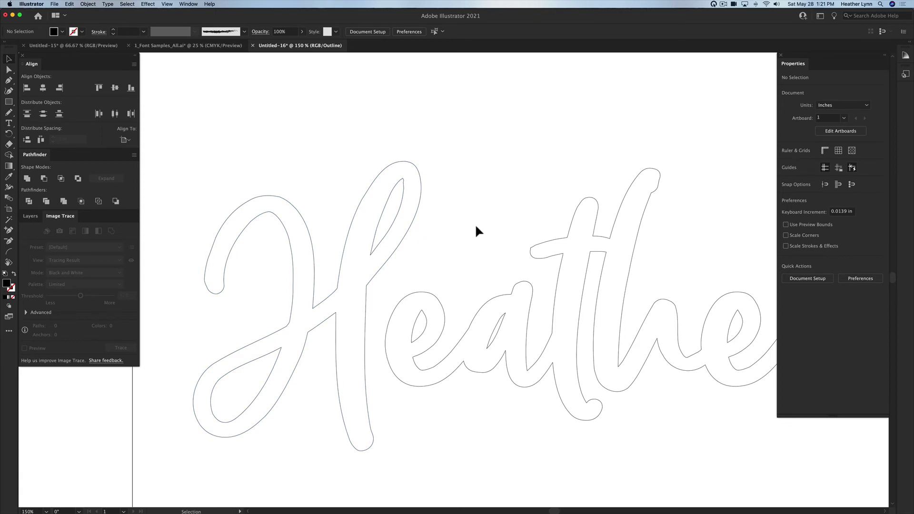
pyautogui.moveTo(476, 227); pyautogui.dragTo(558, 299)
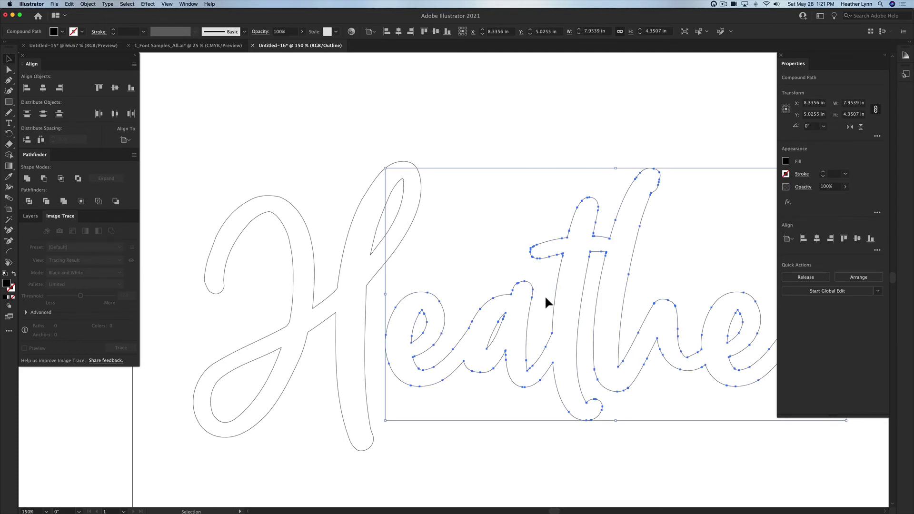
pyautogui.hscroll(3, 544, 295)
pyautogui.scroll(-1, 545, 295)
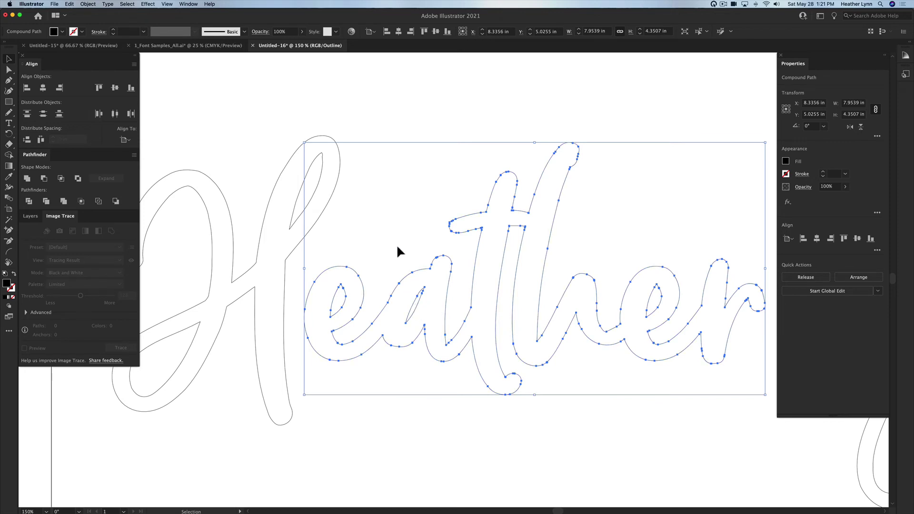
# Step: Reselect the 'eather' outline and Pencil-redraw the notch at the t's base and its stroke curve
pyautogui.click(447, 379)
pyautogui.click(446, 327)
pyautogui.scroll(3, 421, 320)
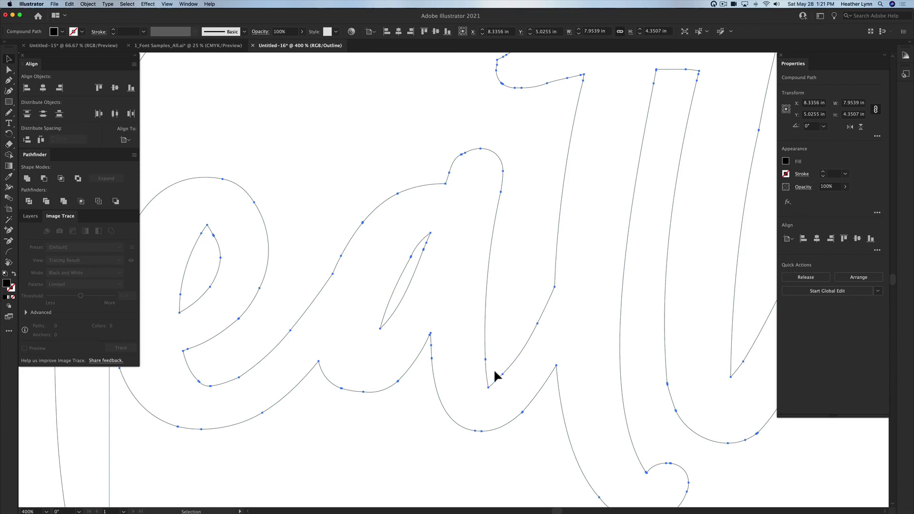
pyautogui.press('n')
pyautogui.moveTo(486, 360)
pyautogui.mouseDown()
pyautogui.moveTo(495, 380)
pyautogui.moveTo(508, 374)
pyautogui.mouseUp()
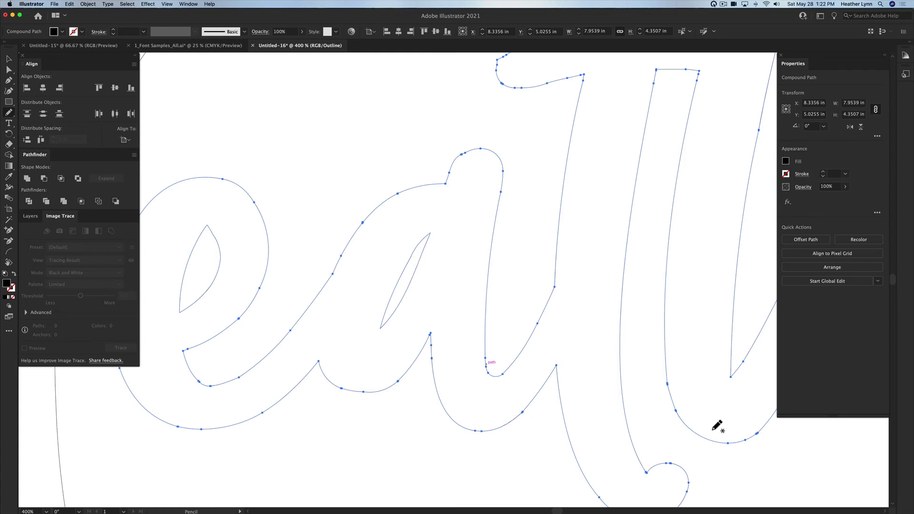
pyautogui.hscroll(3, 666, 414)
pyautogui.moveTo(599, 385); pyautogui.dragTo(689, 435)
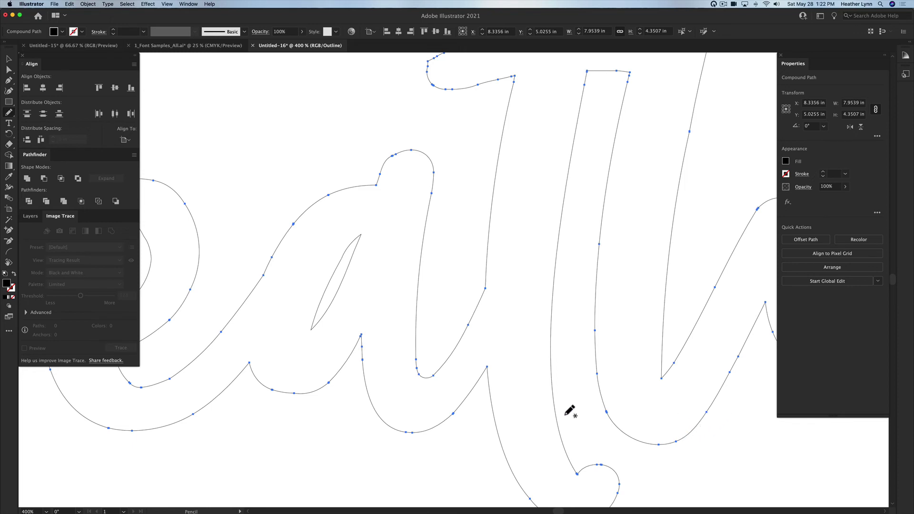
pyautogui.hscroll(-3, 500, 371)
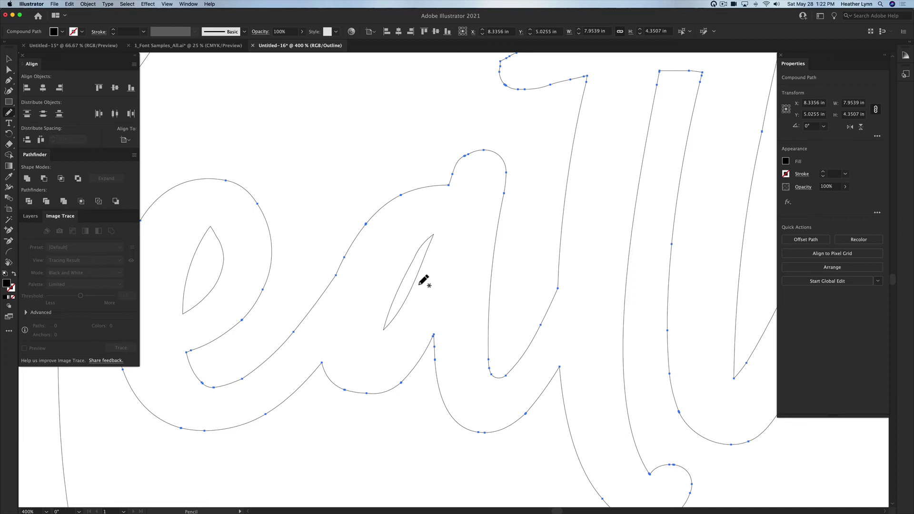
# Step: Redraw the right edge of the a's inner counter smoothly with the Pencil
pyautogui.hscroll(1, 423, 280)
pyautogui.press('v')
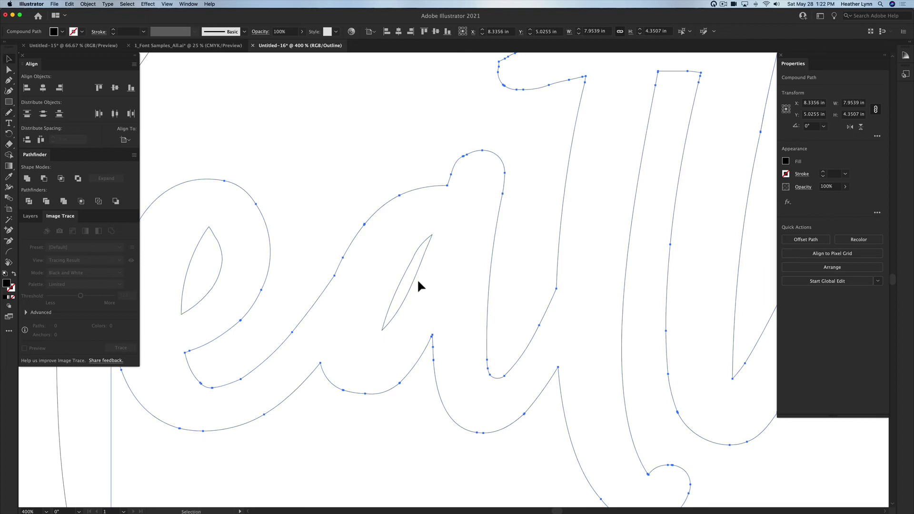
pyautogui.click(529, 237)
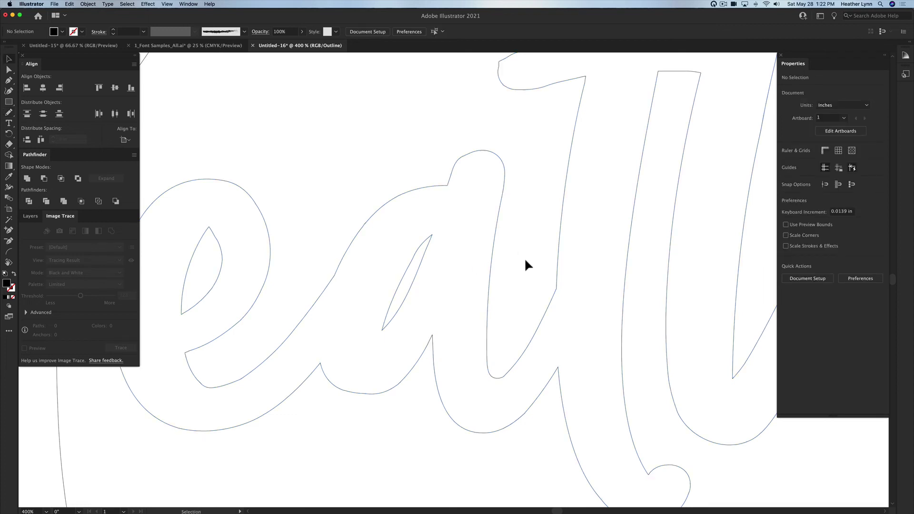
pyautogui.click(418, 264)
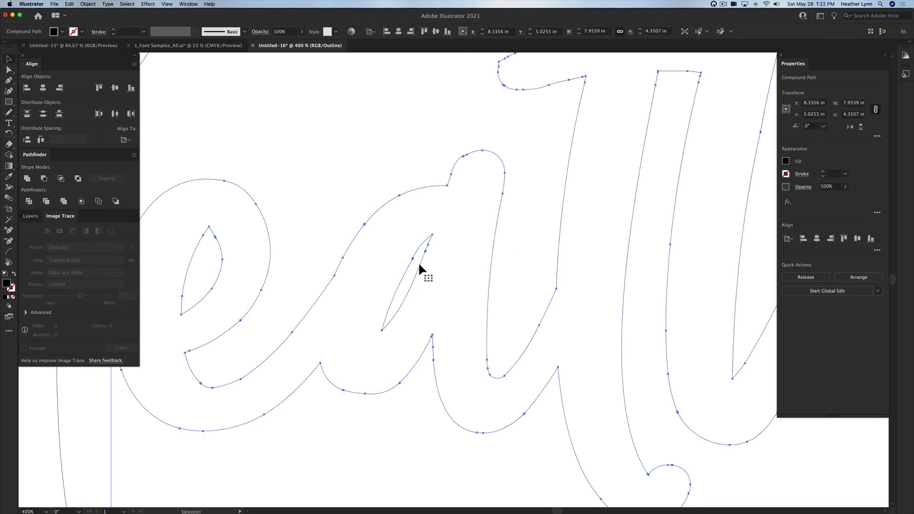
pyautogui.press('n')
pyautogui.moveTo(431, 245)
pyautogui.mouseDown()
pyautogui.moveTo(423, 267)
pyautogui.moveTo(417, 252)
pyautogui.moveTo(409, 268)
pyautogui.mouseUp()
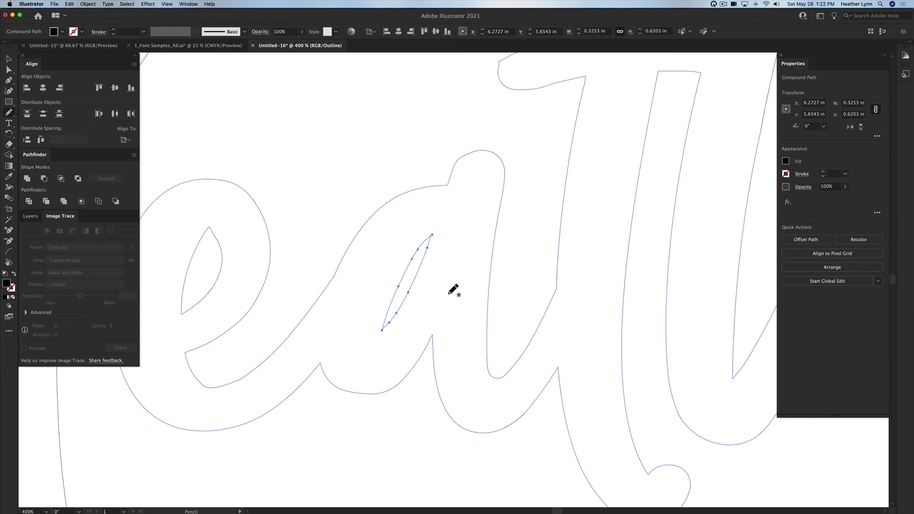
# Step: Select the path around the e and smooth its inner counter edge with the Pencil
pyautogui.press('v')
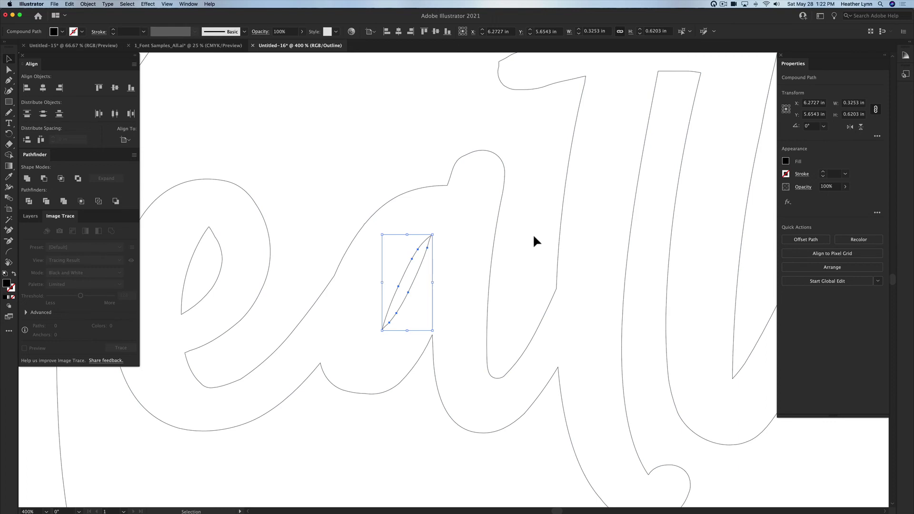
pyautogui.click(534, 236)
pyautogui.hscroll(-3, 533, 236)
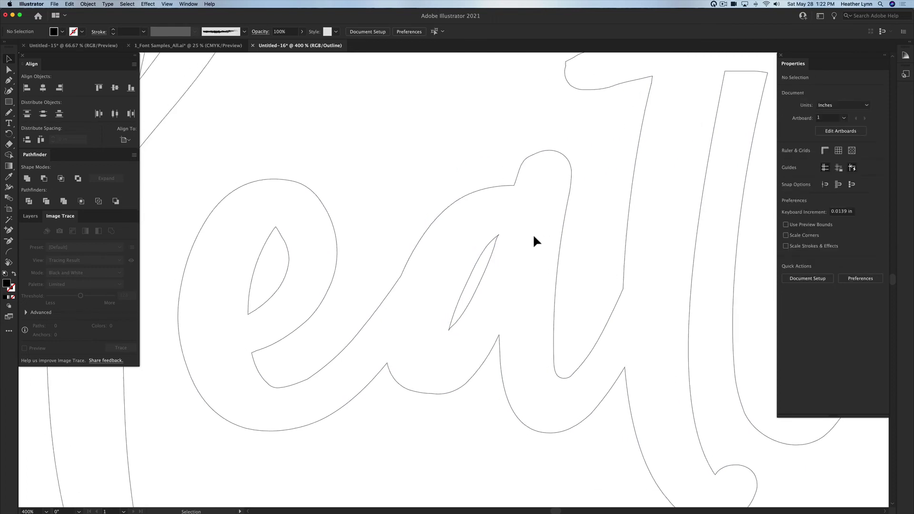
pyautogui.click(289, 253)
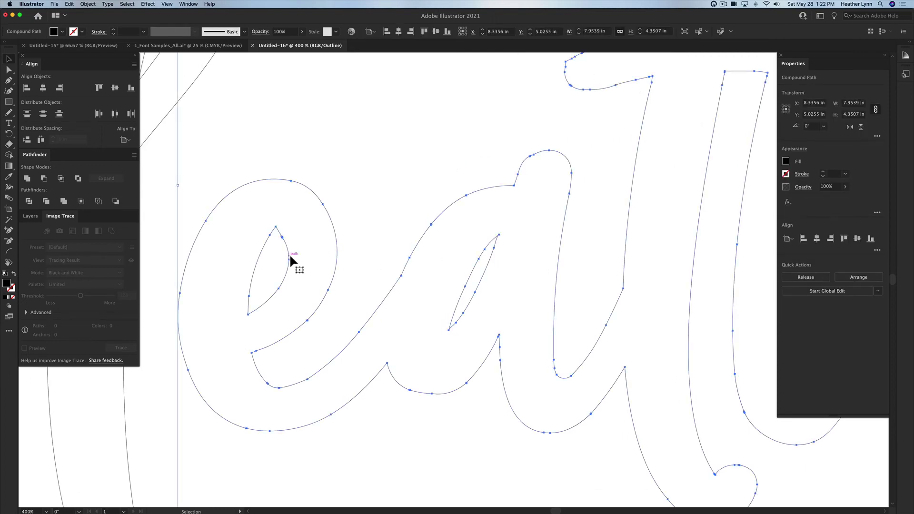
pyautogui.press('n')
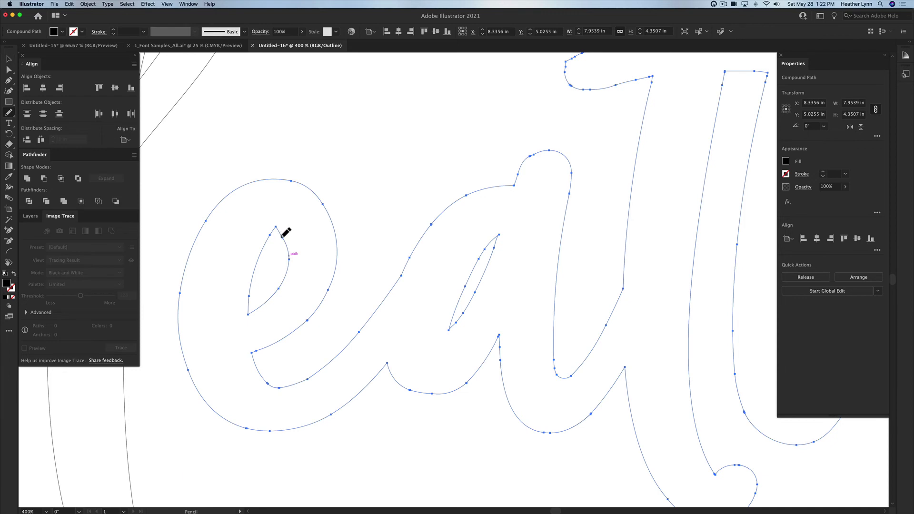
pyautogui.moveTo(283, 240); pyautogui.dragTo(286, 245)
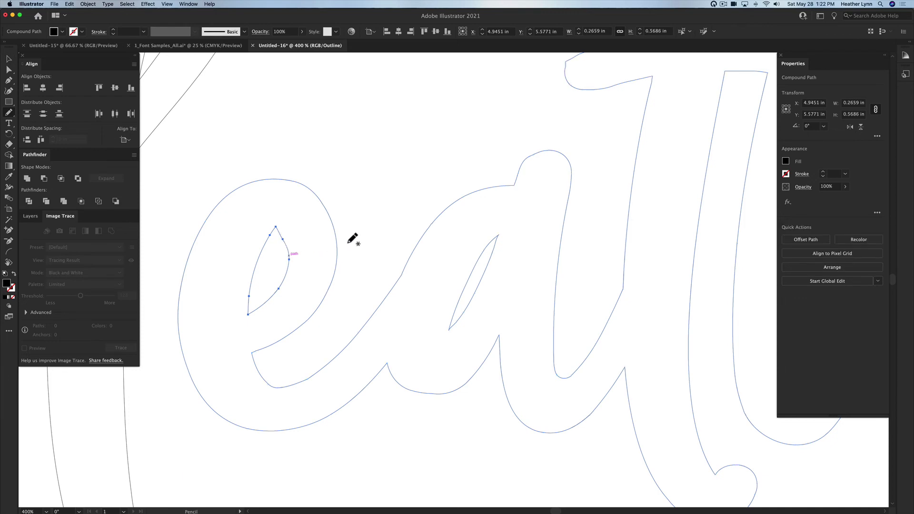
pyautogui.scroll(-5, 388, 232)
pyautogui.hscroll(5, 388, 232)
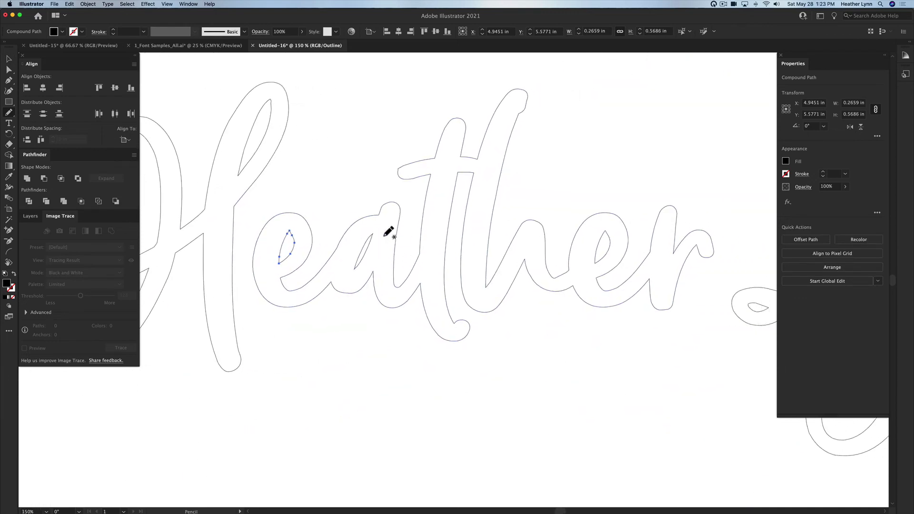
pyautogui.hscroll(10, 388, 232)
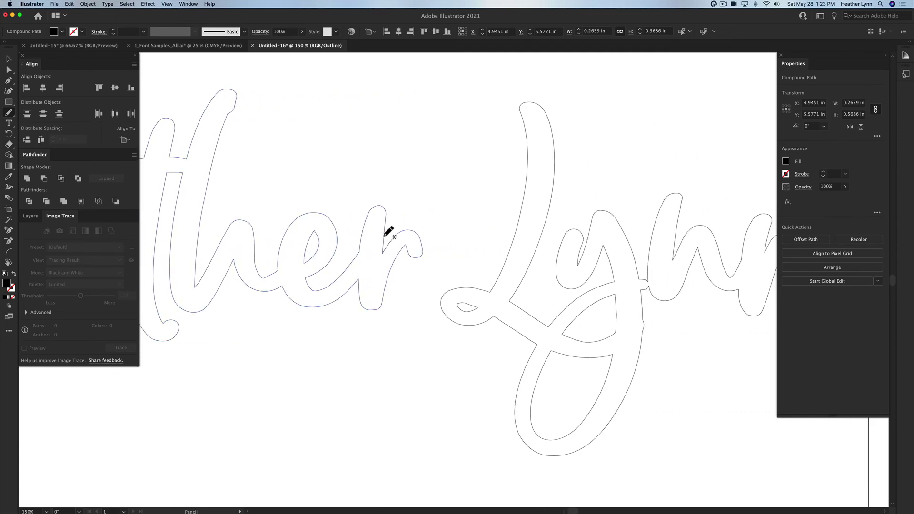
pyautogui.hscroll(3, 388, 231)
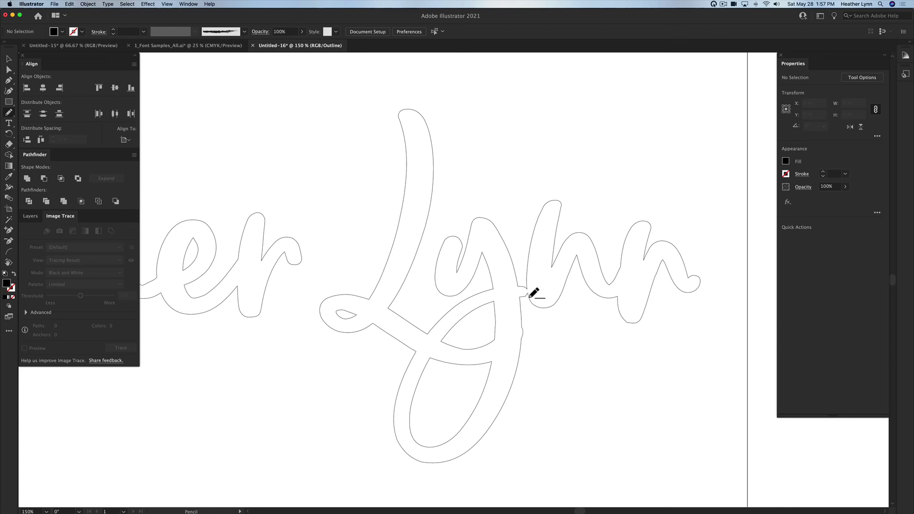
pyautogui.scroll(6, 533, 295)
pyautogui.press('v')
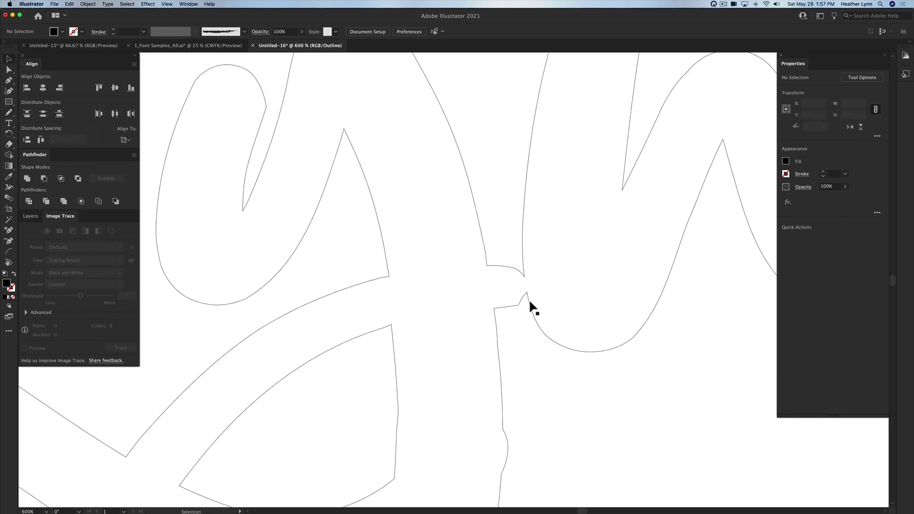
pyautogui.click(530, 307)
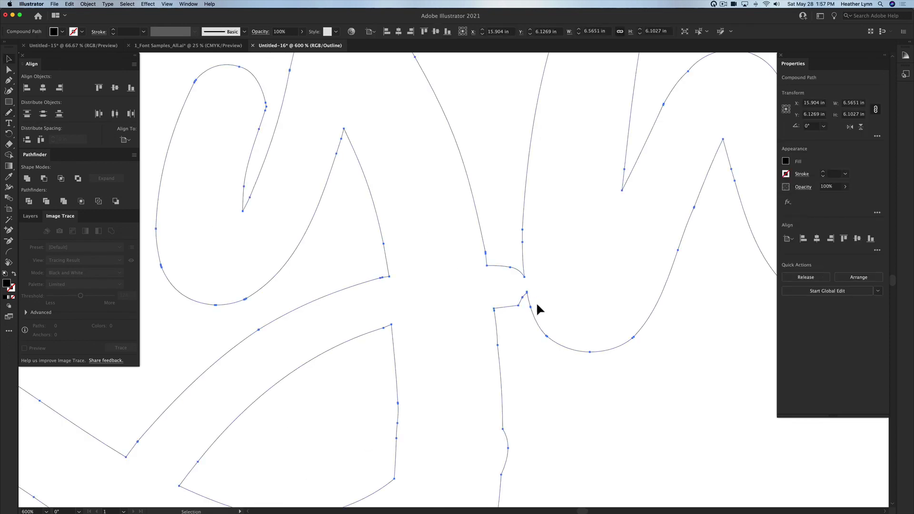
pyautogui.press('n')
pyautogui.moveTo(500, 311); pyautogui.dragTo(533, 315)
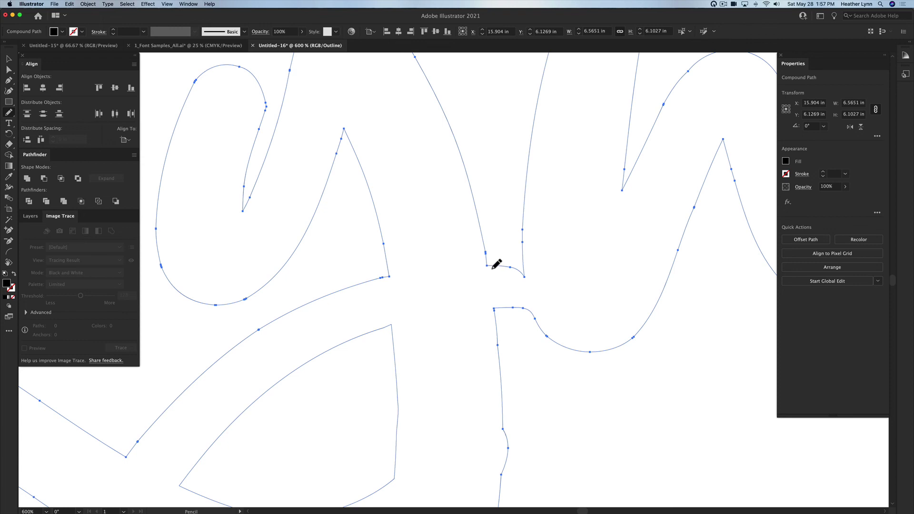
pyautogui.moveTo(492, 268); pyautogui.dragTo(524, 237)
pyautogui.press('super+z')
# Step: Redraw the junction from the corner to the n stem, smooth the stem edge, and fit the artboard
pyautogui.moveTo(493, 268); pyautogui.dragTo(525, 265)
pyautogui.moveTo(528, 230); pyautogui.dragTo(526, 241)
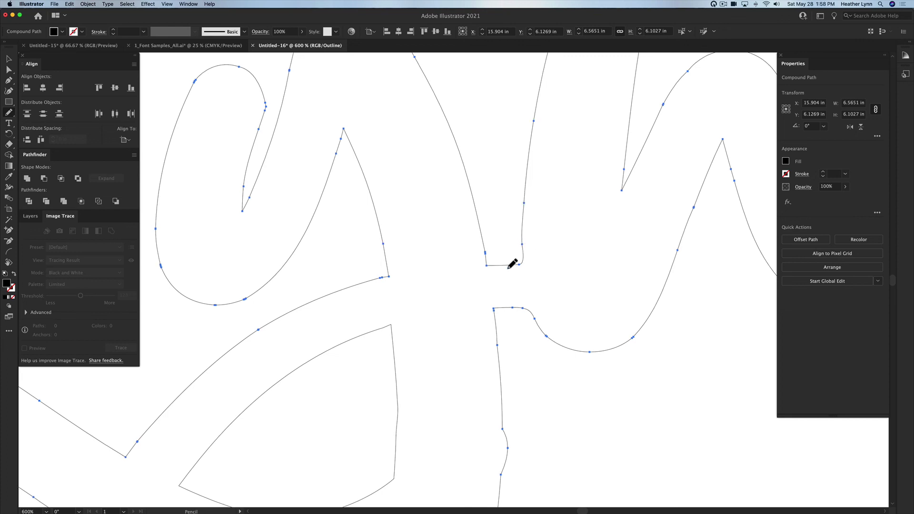
pyautogui.press('super+0')
pyautogui.press('v')
pyautogui.click(519, 296)
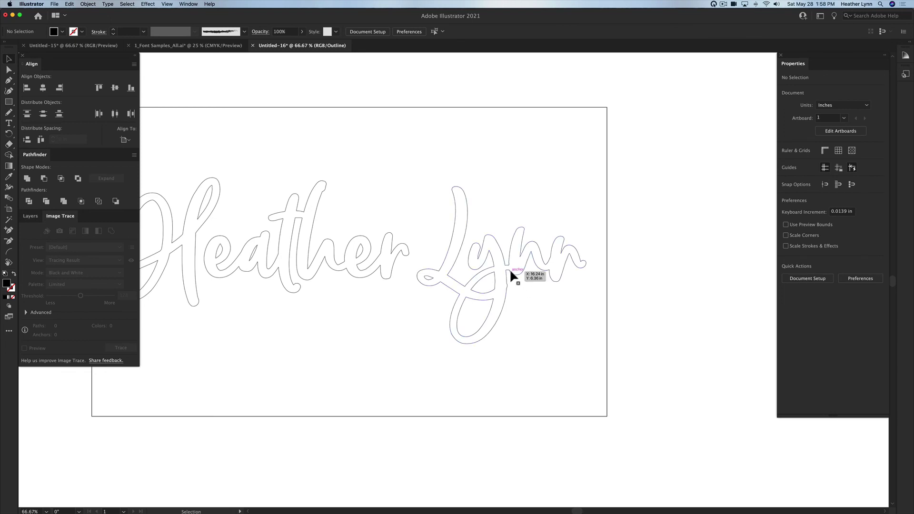
pyautogui.hscroll(-5, 514, 273)
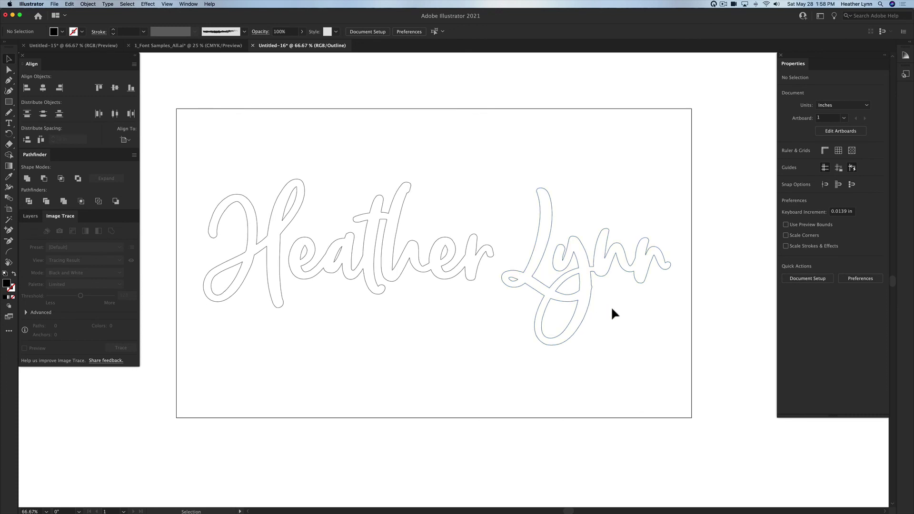
pyautogui.press('super+y')
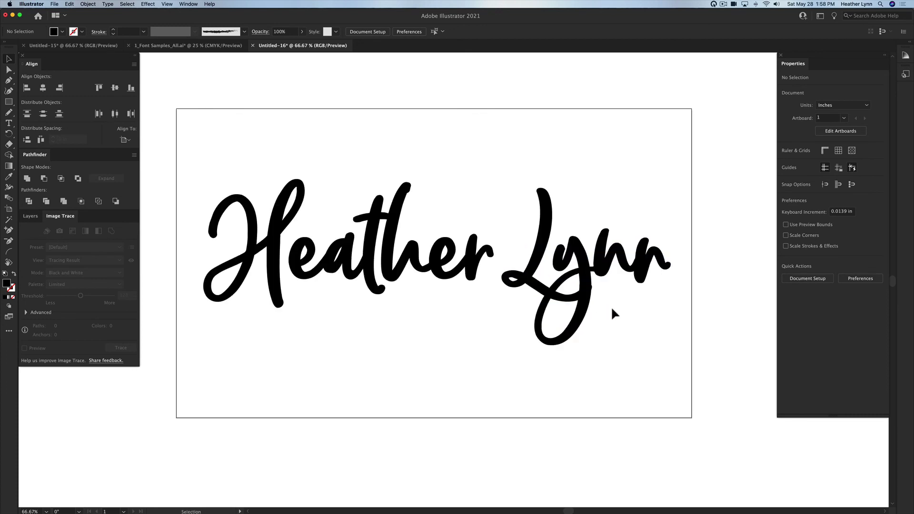
pyautogui.moveTo(622, 312); pyautogui.dragTo(402, 215)
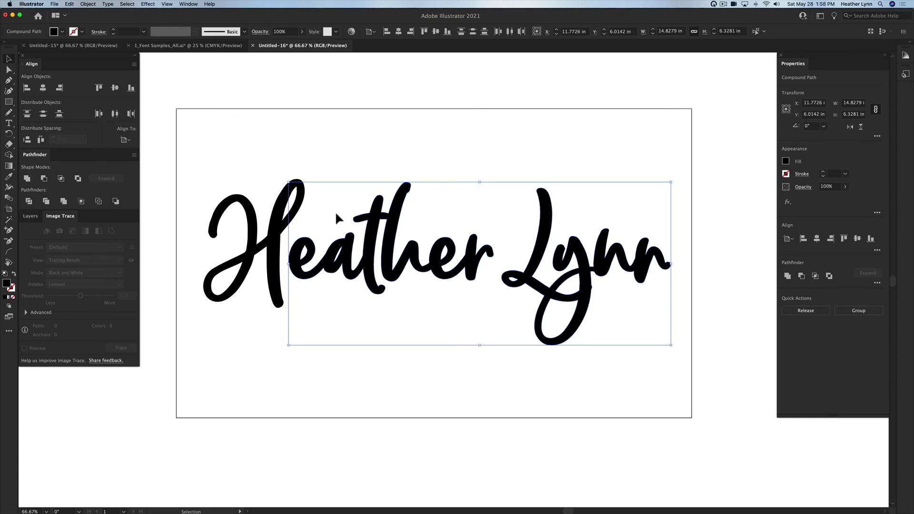
pyautogui.press('super+a')
pyautogui.press('super+g')
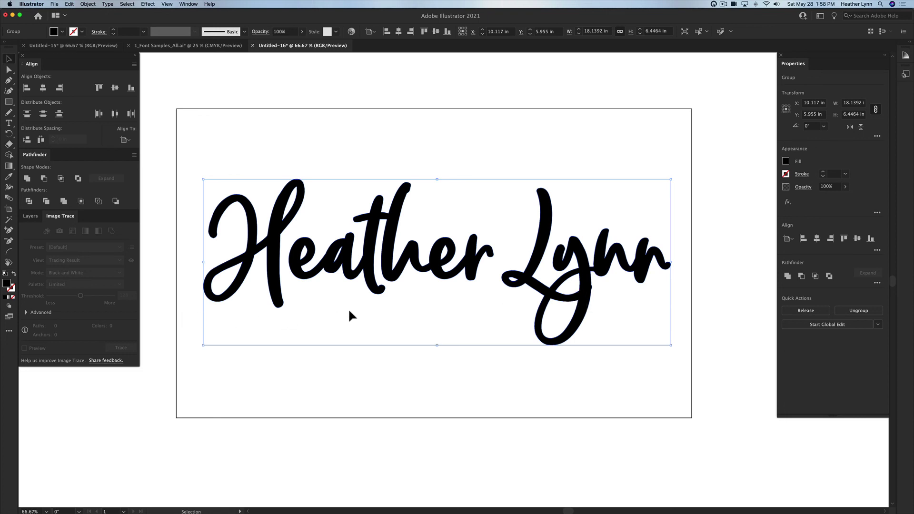
# Step: Swap the black fill onto the stroke and make the stroke red, then deselect
pyautogui.hotkey('shift', 'x')
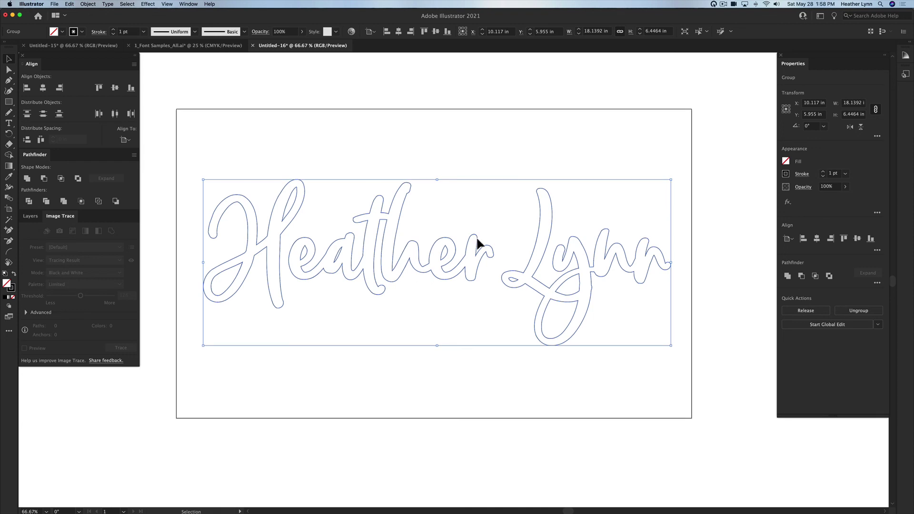
pyautogui.click(785, 174)
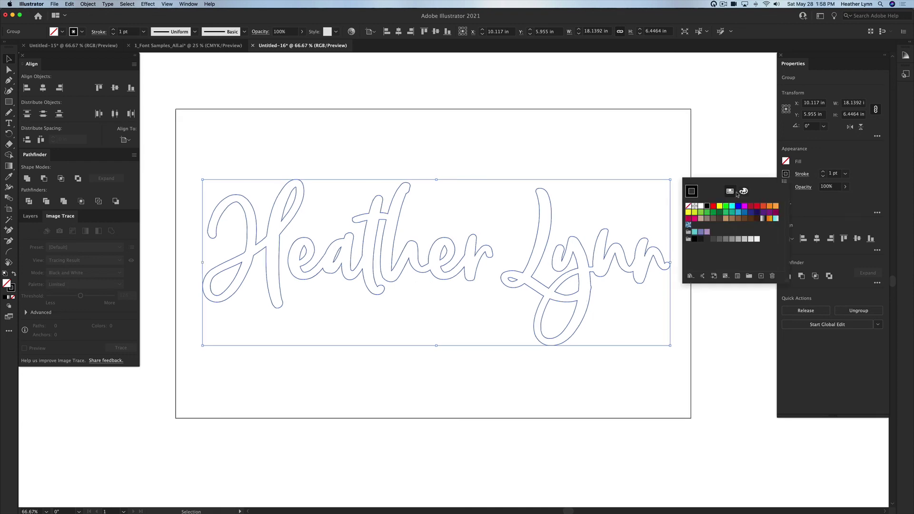
pyautogui.click(713, 206)
pyautogui.click(483, 149)
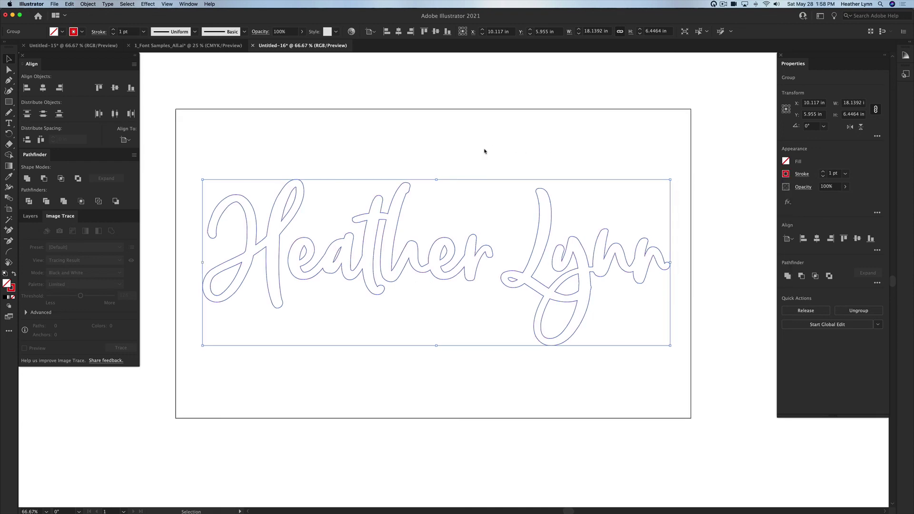
pyautogui.click(487, 153)
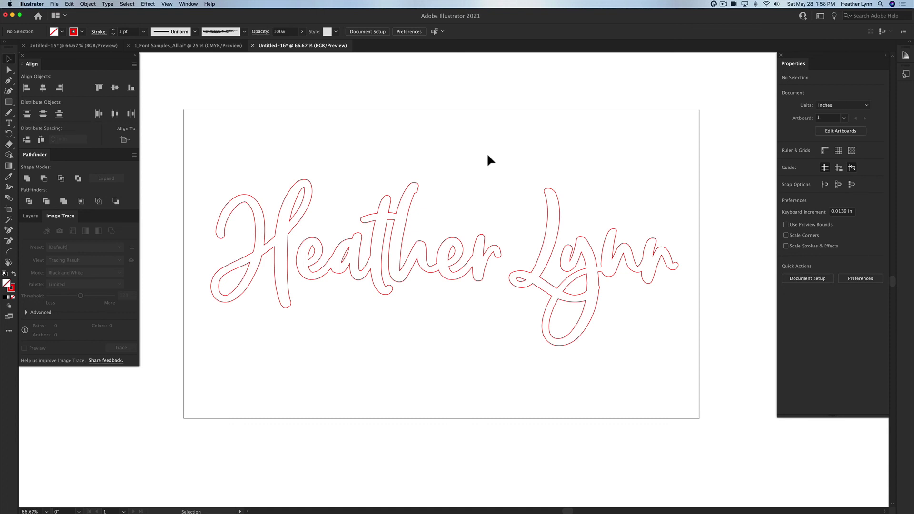